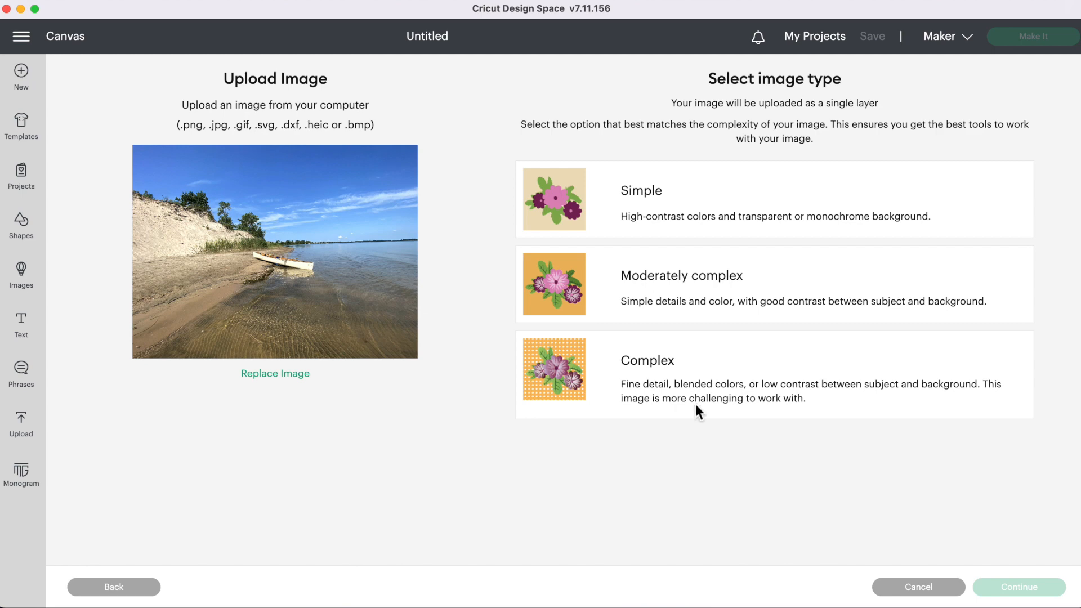
Upload the beach photo as a Complex, Print Then Cut image named "canoe", keeping its background
click(668, 380)
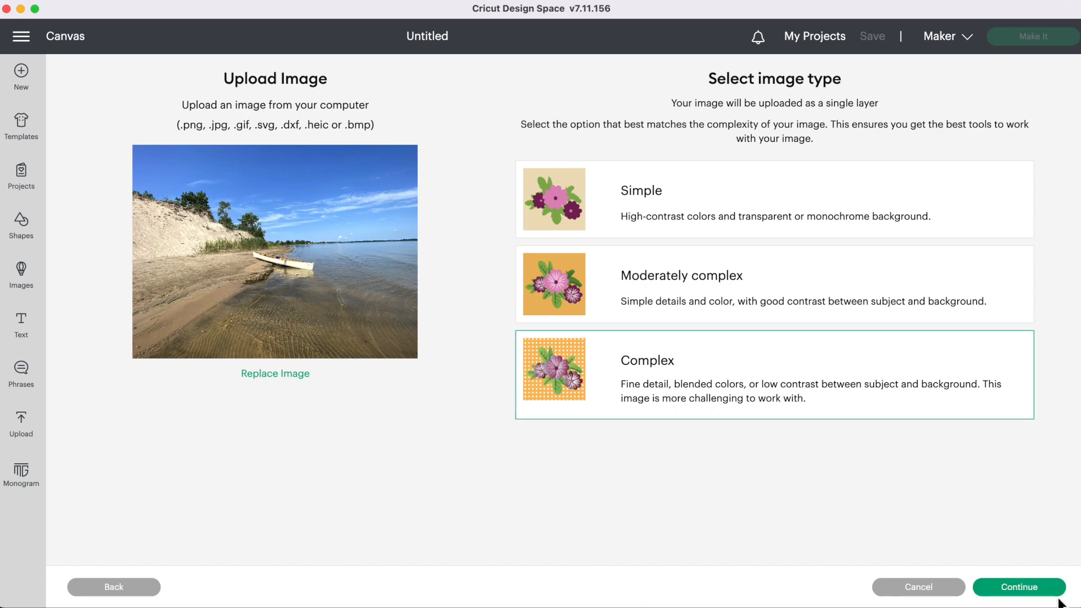
click(1036, 595)
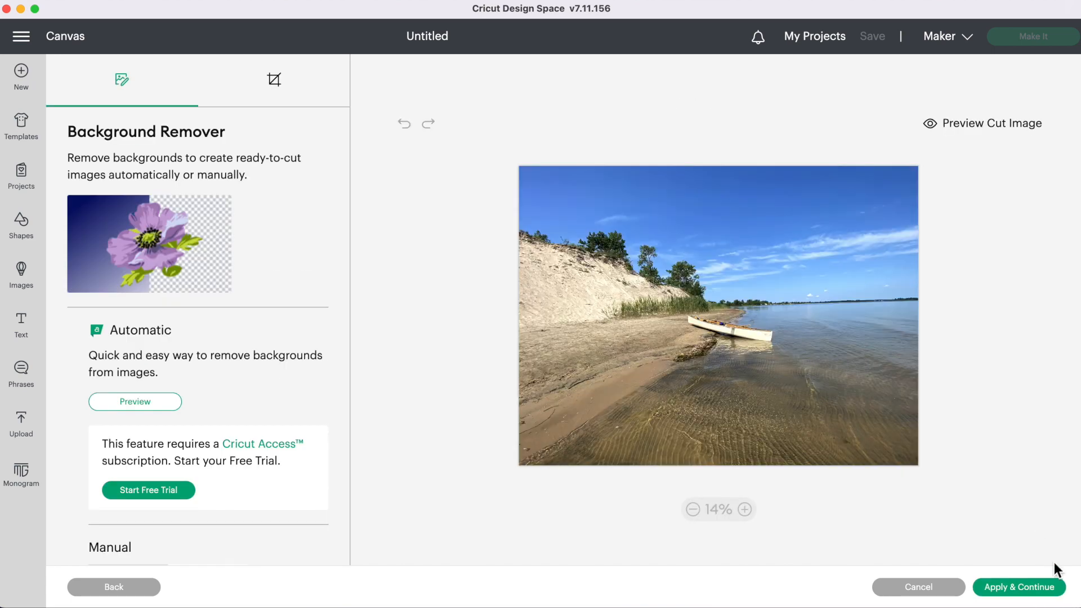
click(1049, 588)
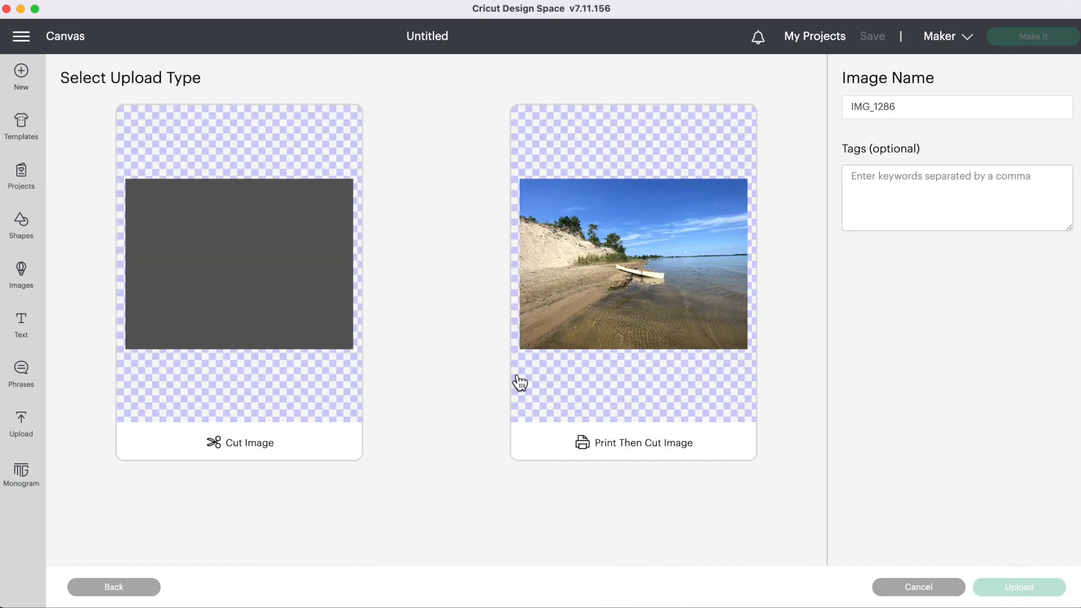
click(562, 388)
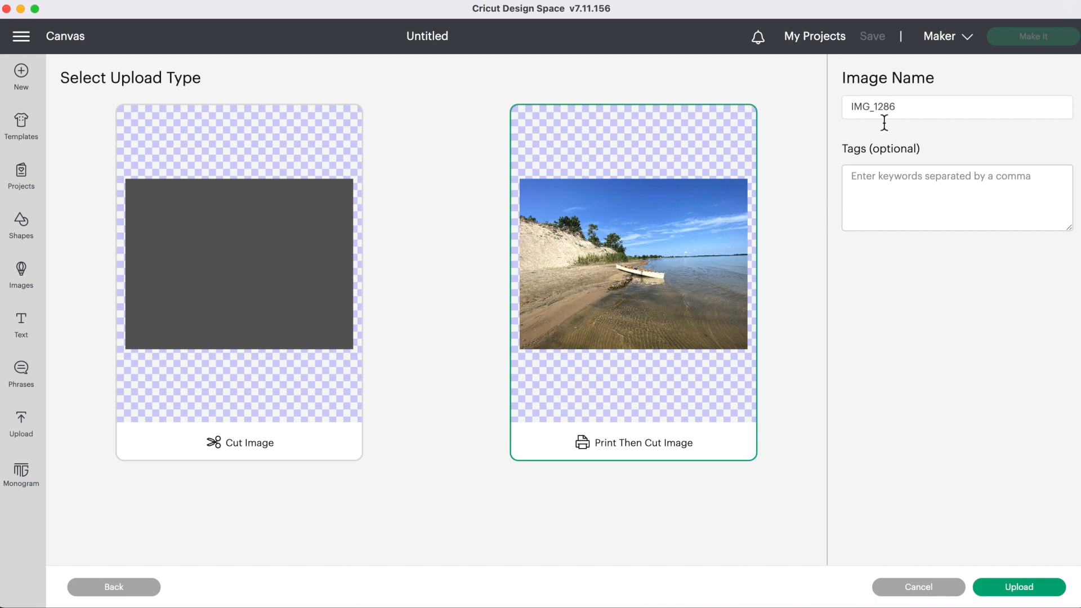
drag(910, 111, 792, 99)
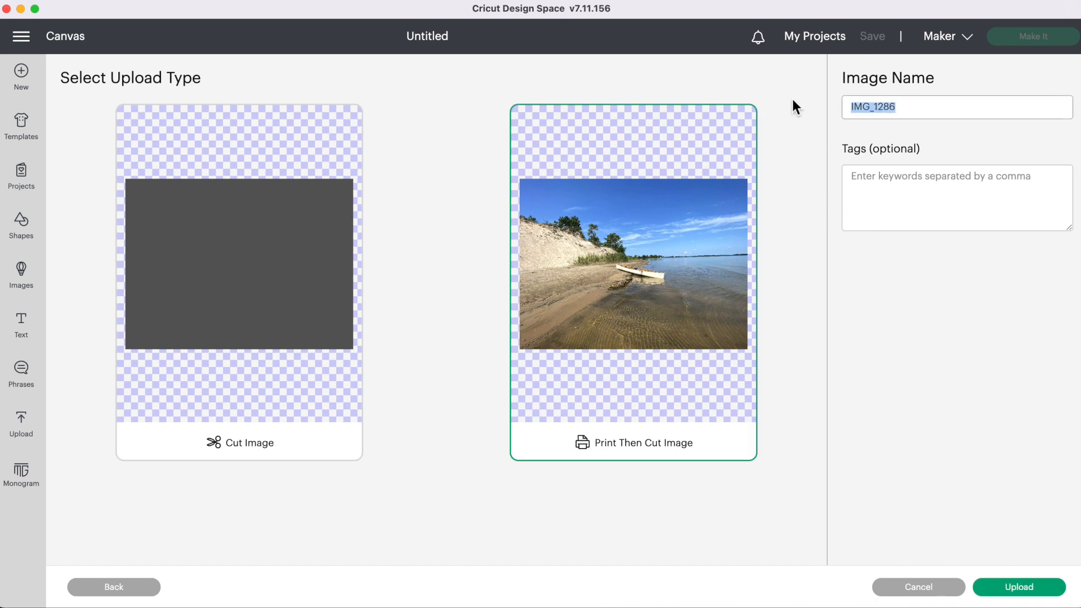
text(canoe)
click(1019, 588)
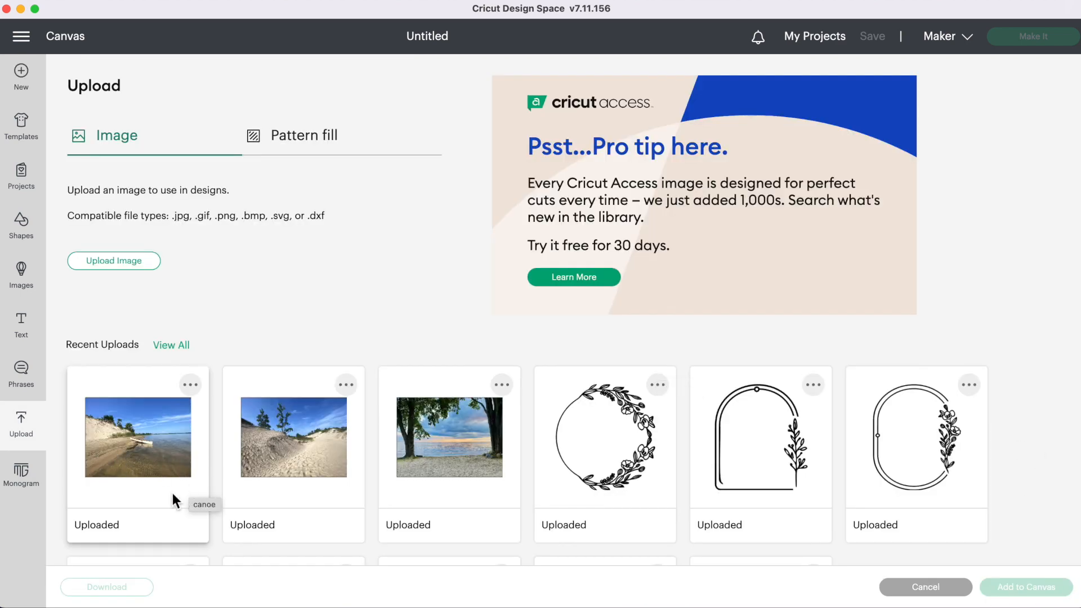
Add the uploaded canoe photo to the canvas
click(137, 451)
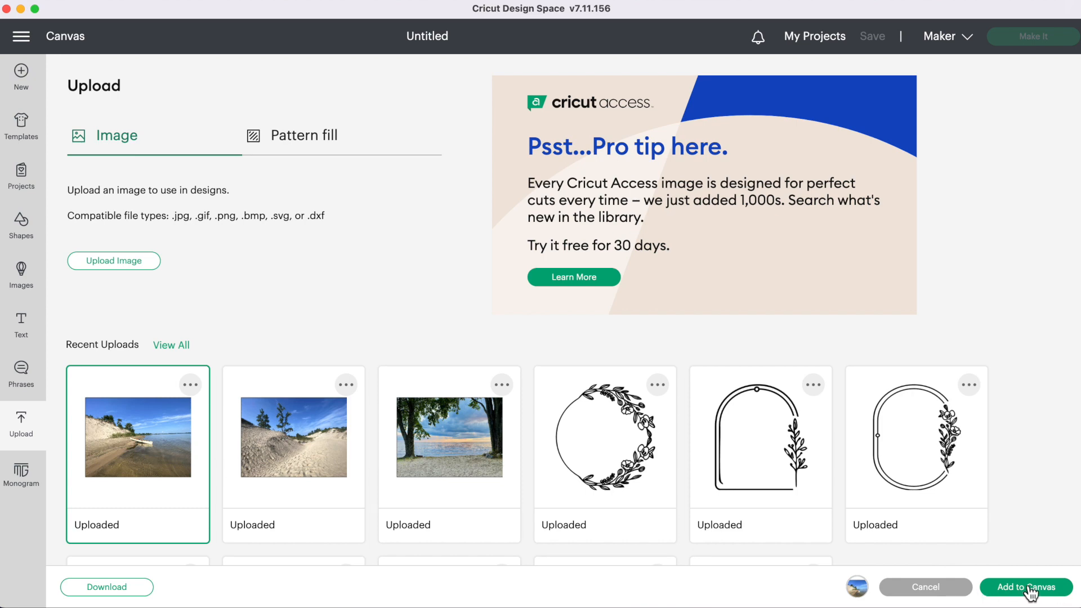
click(1050, 591)
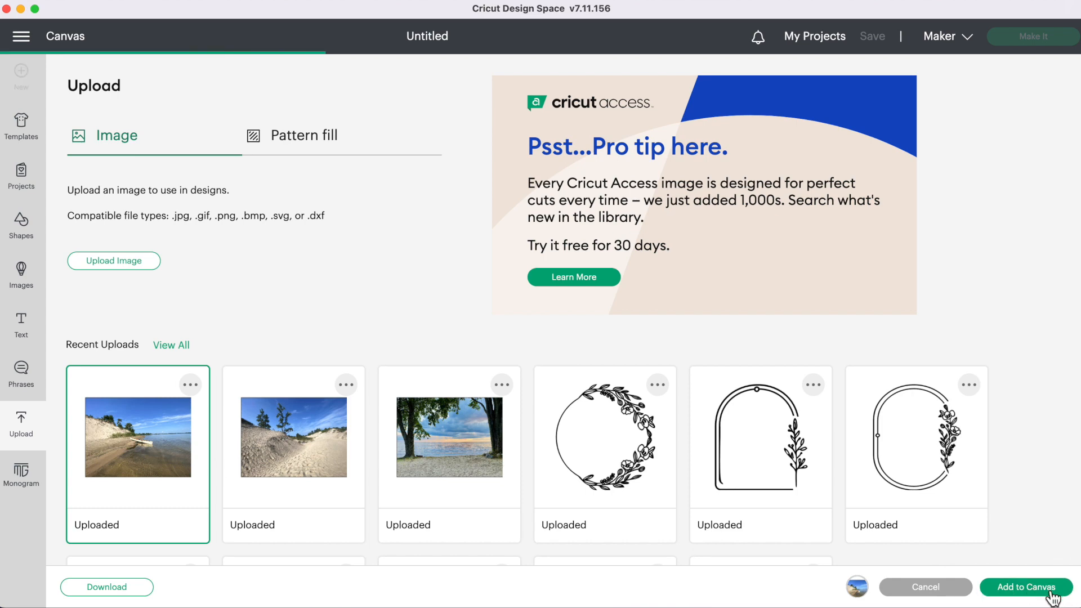
click(137, 114)
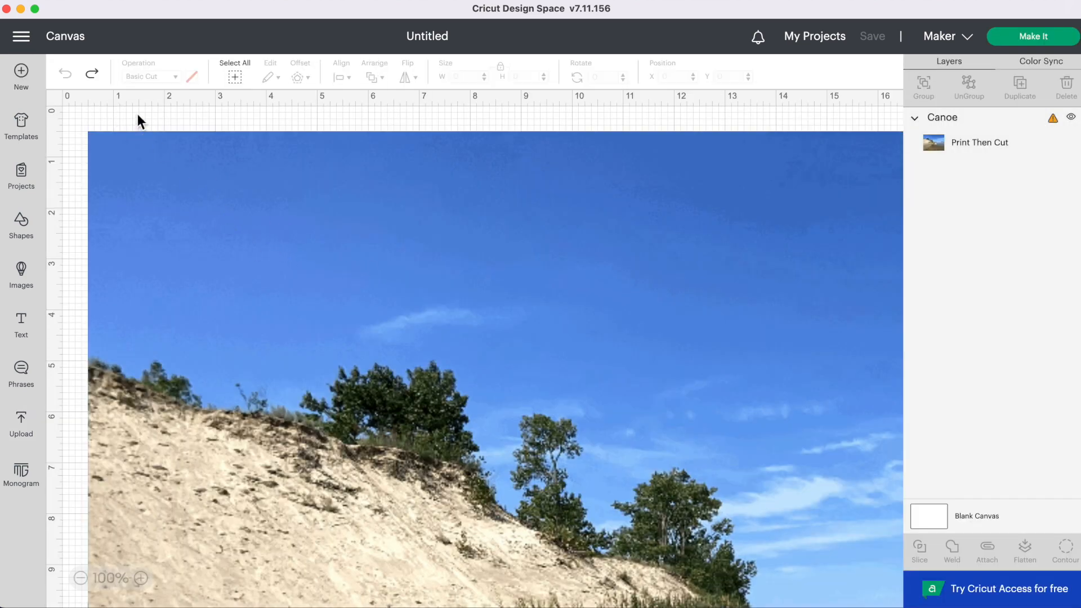
Shrink the canoe photo to 5 inches wide and enlarge it proportionally to about 8.65 by 6.49 inches
click(158, 159)
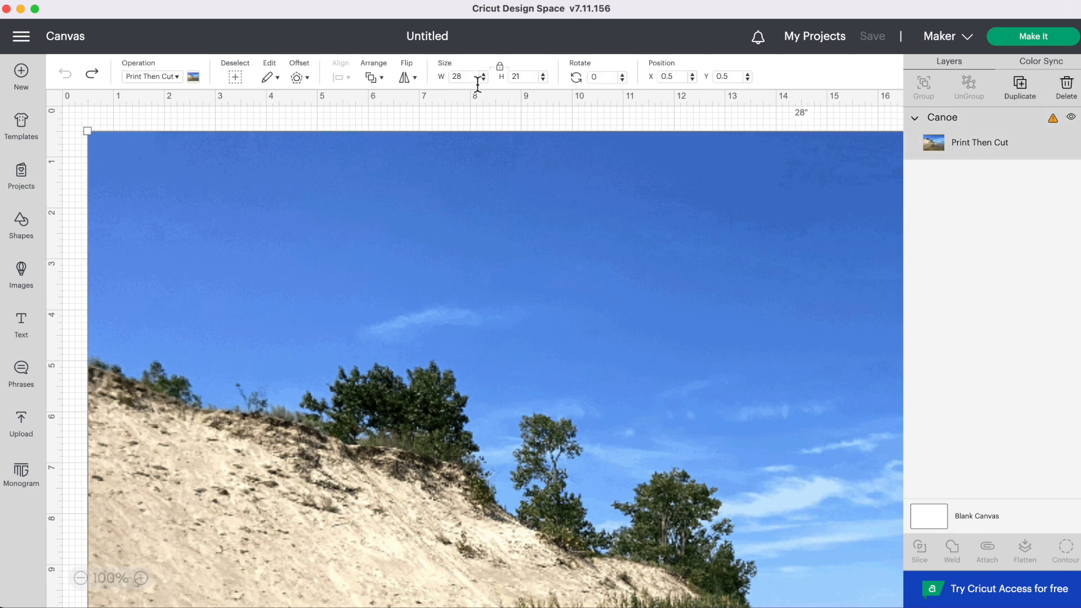
double_click(454, 77)
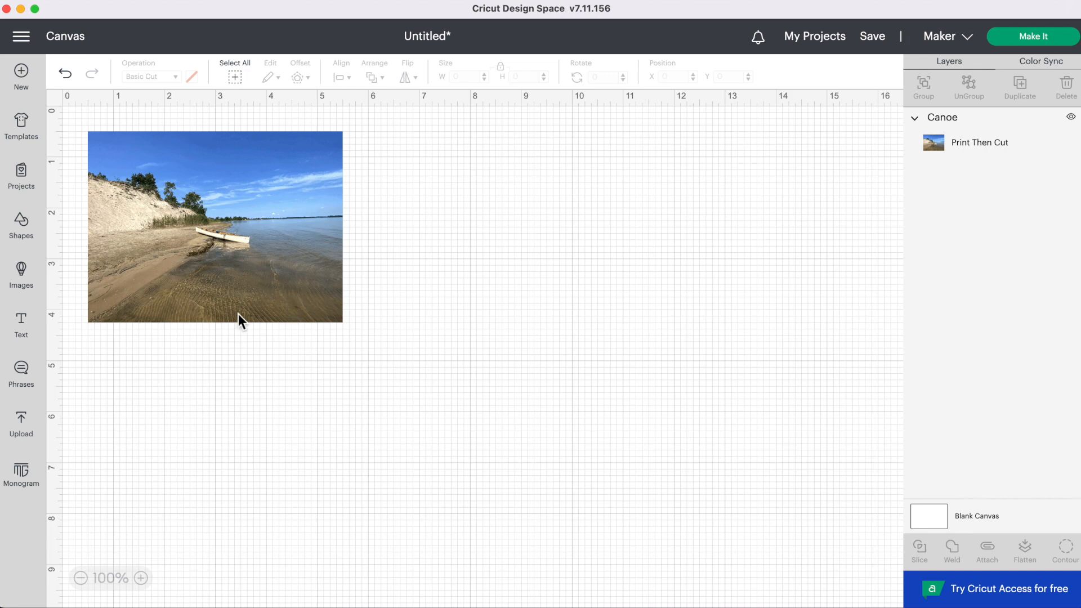
click(255, 313)
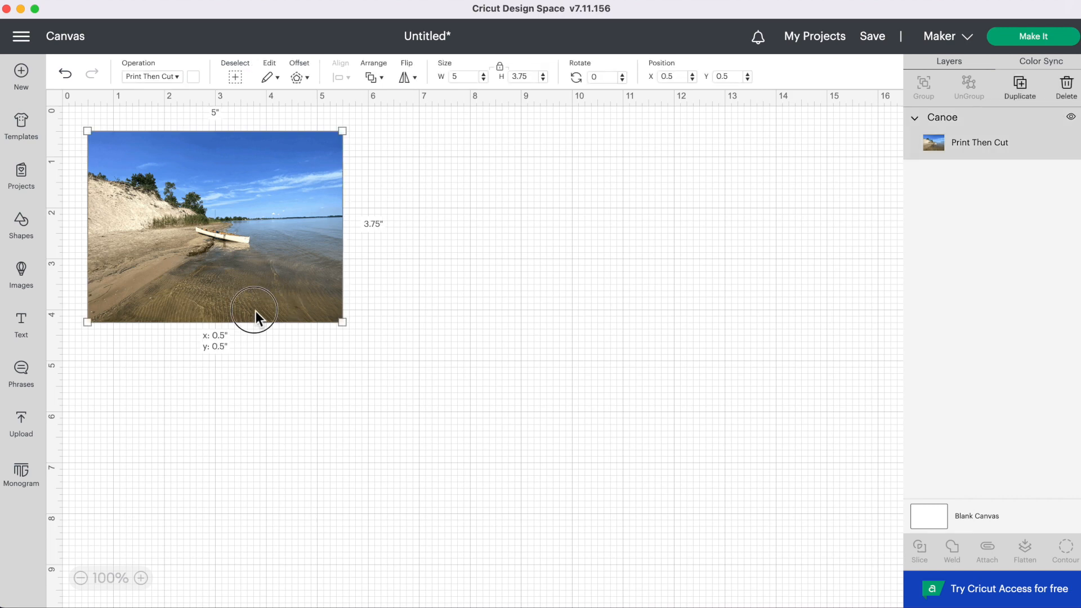
drag(342, 324, 529, 460)
click(612, 440)
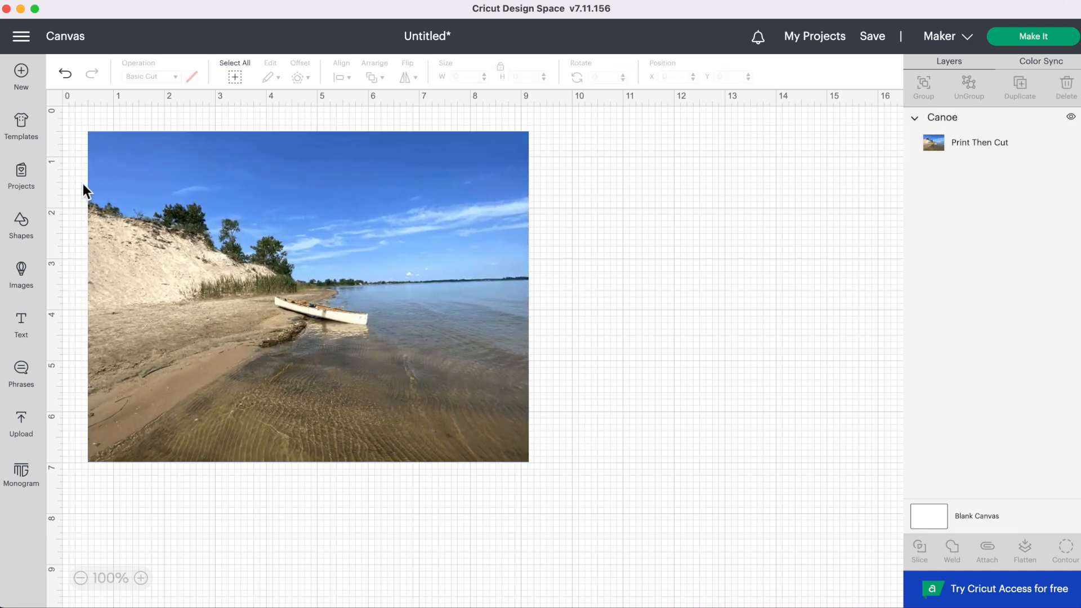
Insert a heart shape, enlarge it to about 5.48 by 4.84 inches, and place it over the middle of the photo
click(22, 224)
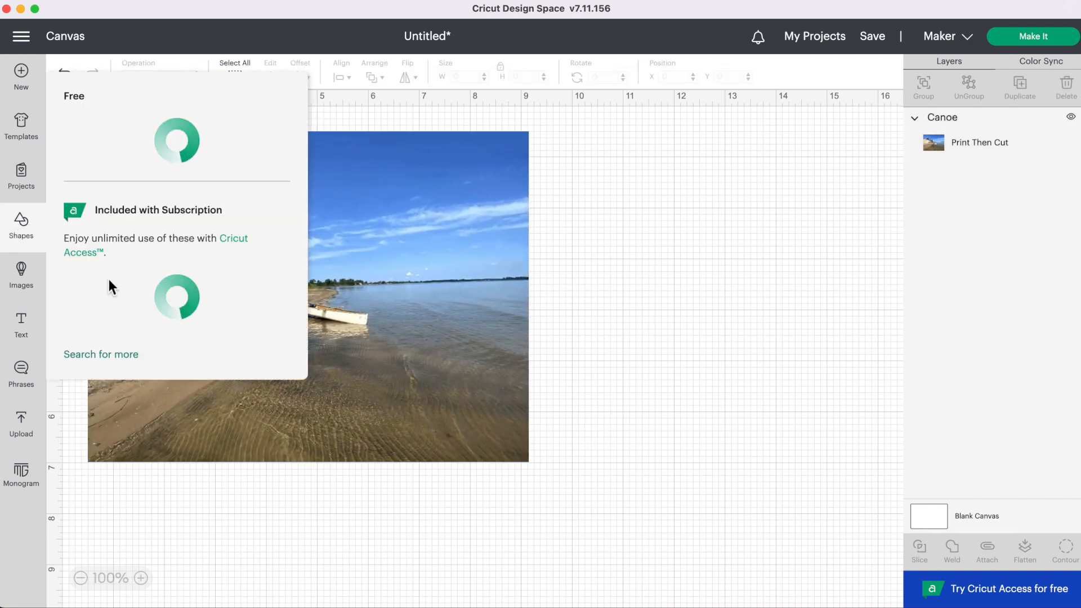
click(147, 210)
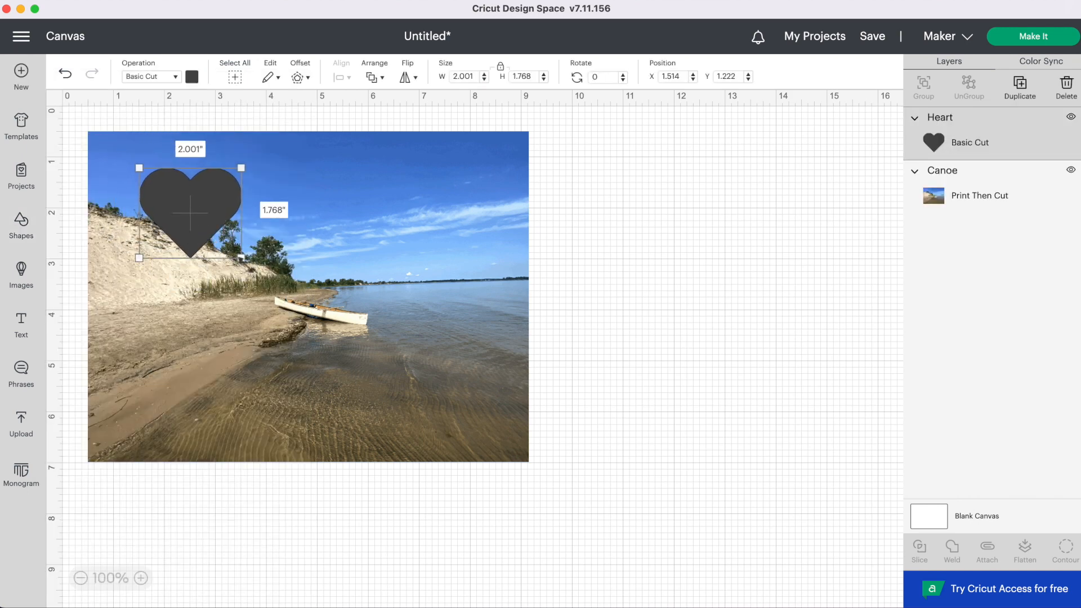
drag(241, 258, 378, 379)
drag(248, 286, 286, 290)
drag(415, 381, 459, 420)
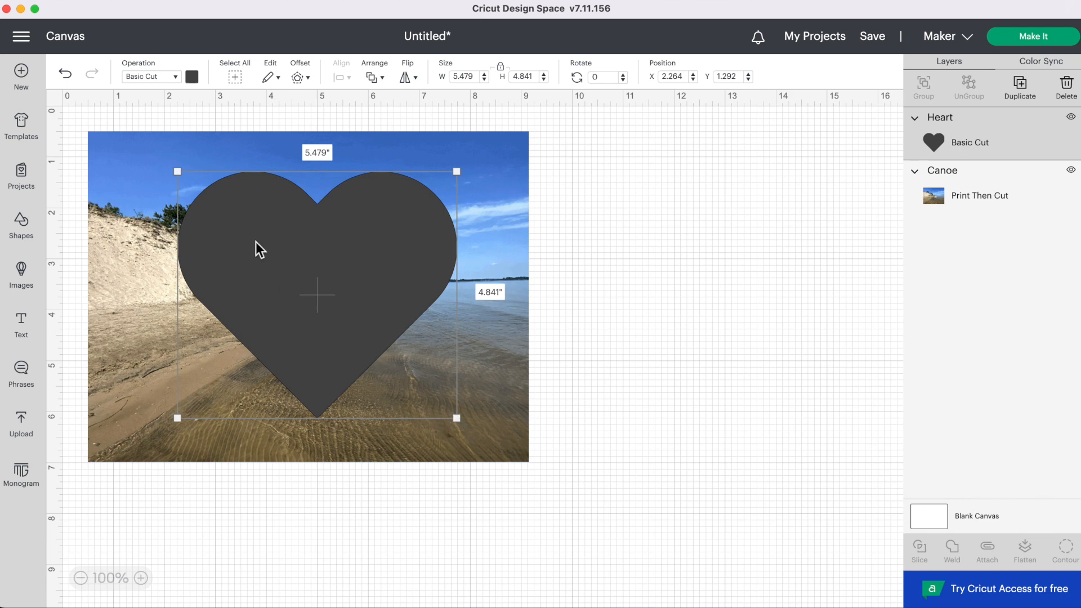
drag(405, 286, 397, 284)
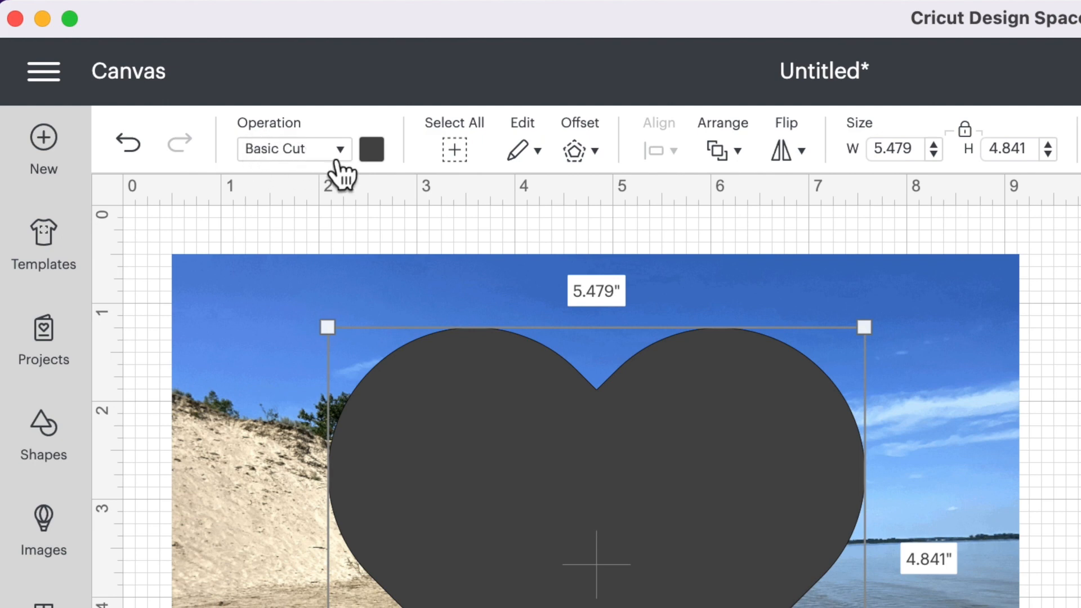
Set the heart's operation to Score and enlarge it to about 6.45 by 5.7 inches around the canoe
click(332, 158)
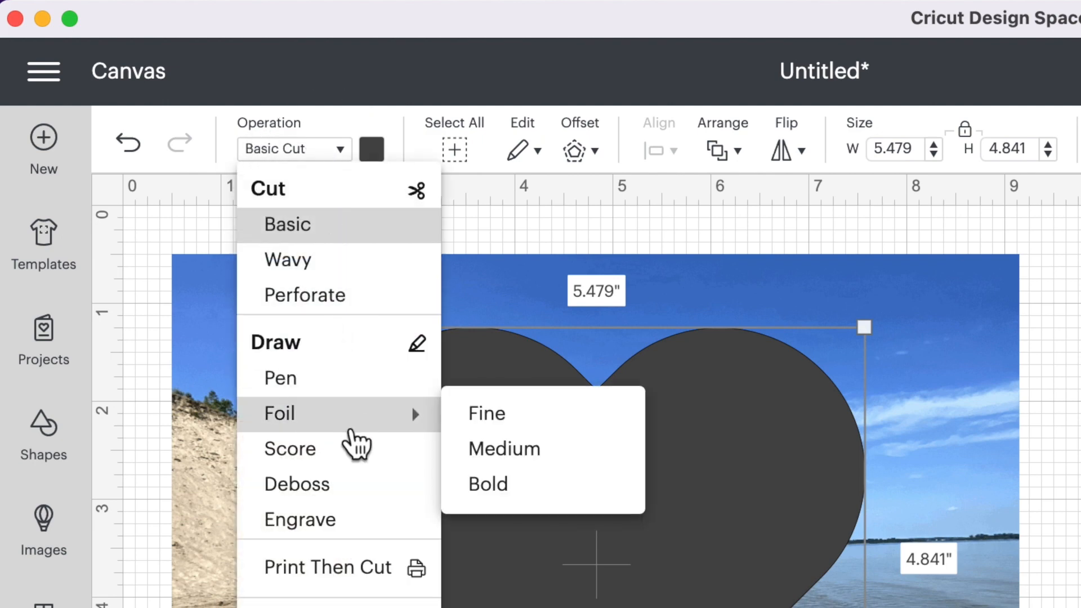
click(325, 457)
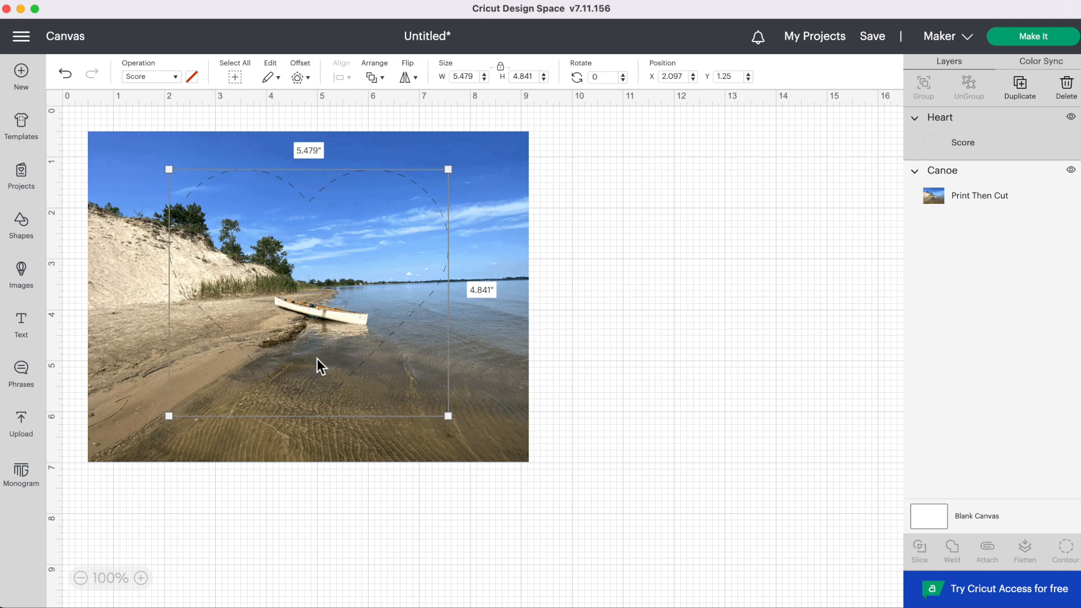
mouse_move(314, 361)
mouse_down()
mouse_move(339, 375)
mouse_move(313, 357)
mouse_up()
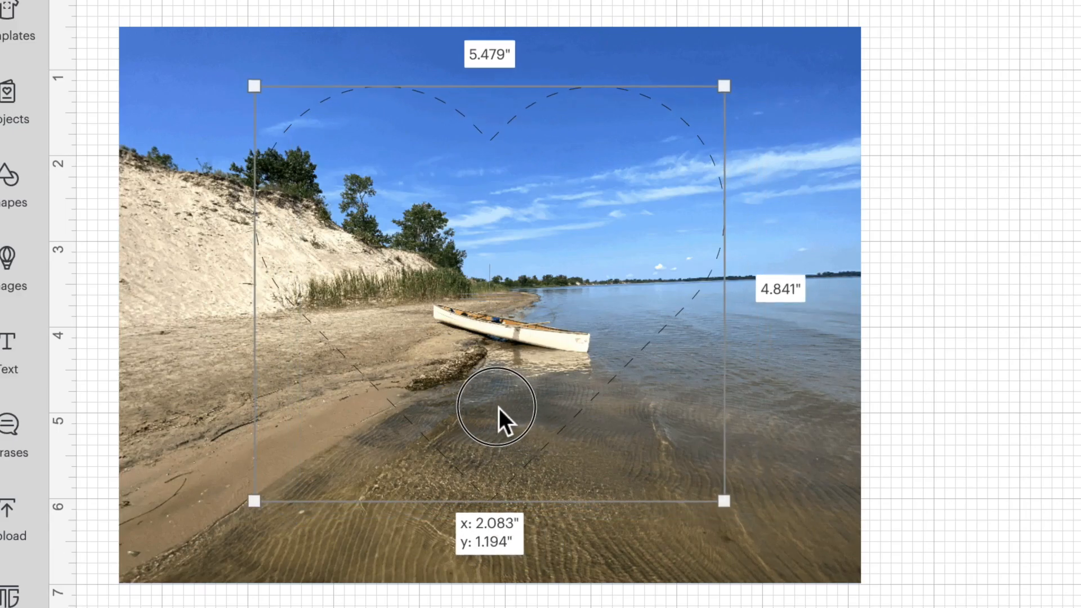
drag(724, 501, 806, 575)
drag(673, 429, 662, 425)
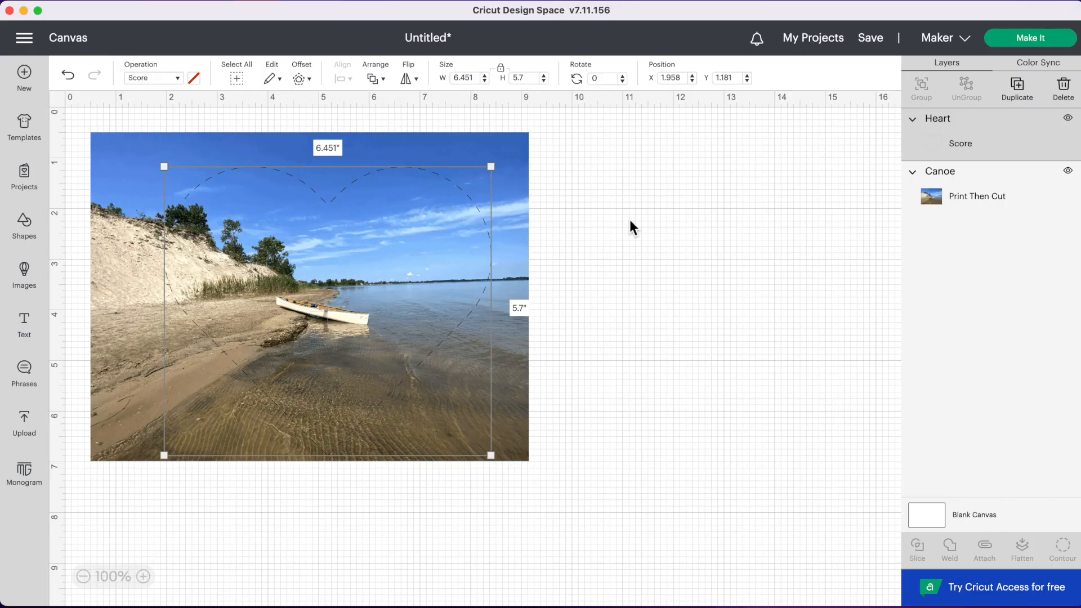
Slice the canoe photo with the heart outline
click(1031, 175)
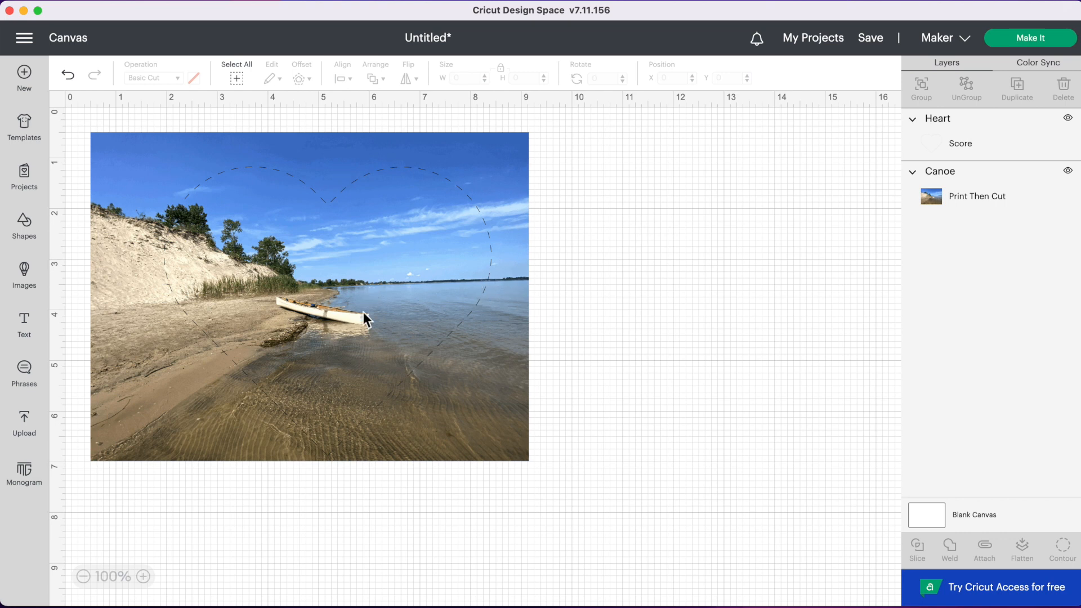
drag(605, 188, 431, 271)
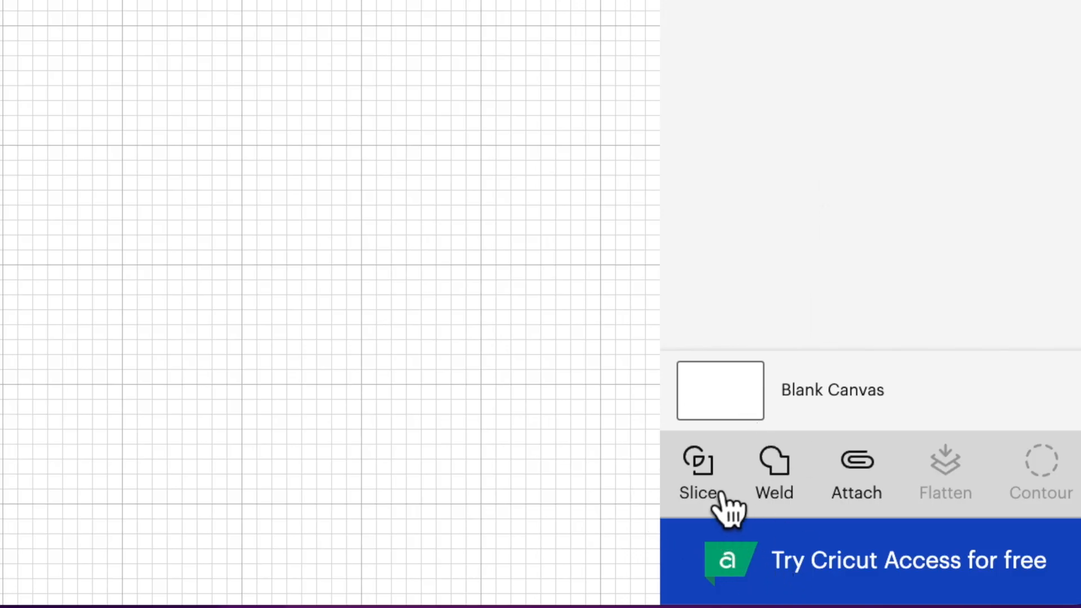
click(720, 496)
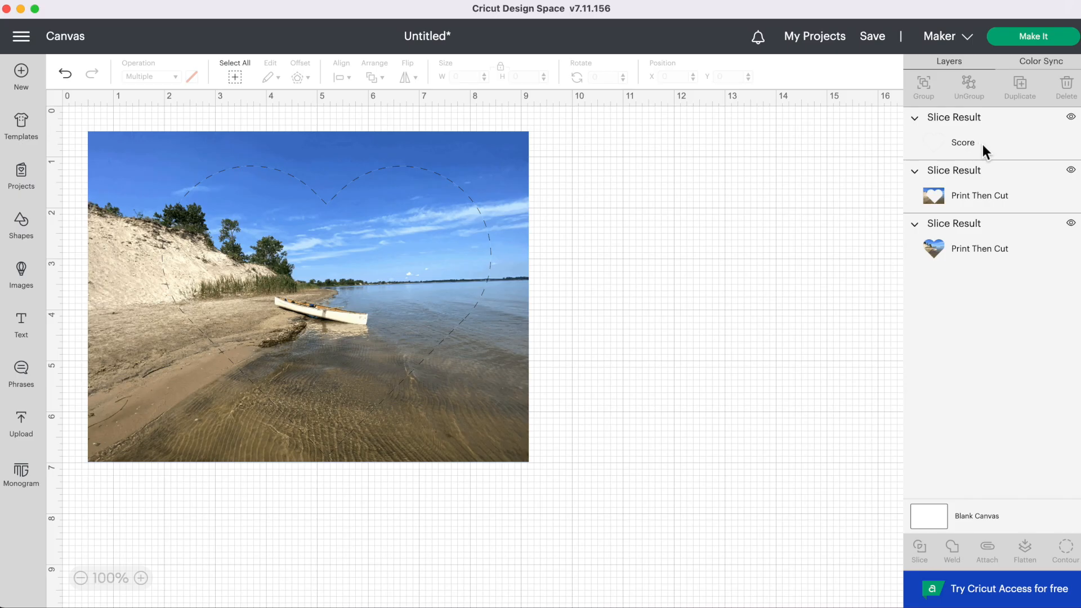
Delete the Score heart and the outer photo piece left by the slice, keeping only the heart-shaped photo
click(874, 298)
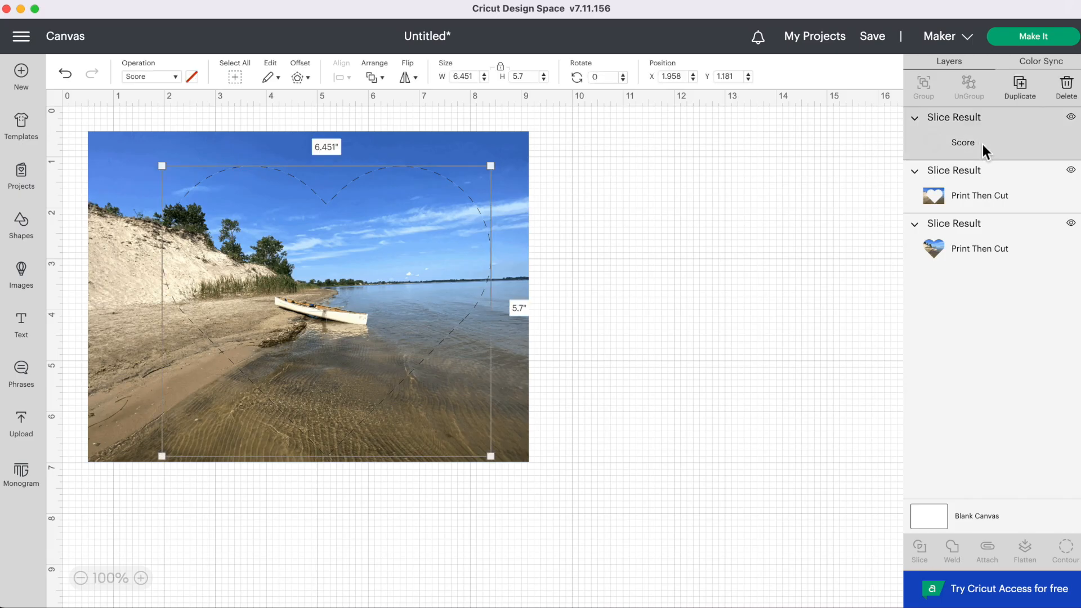
key(Delete)
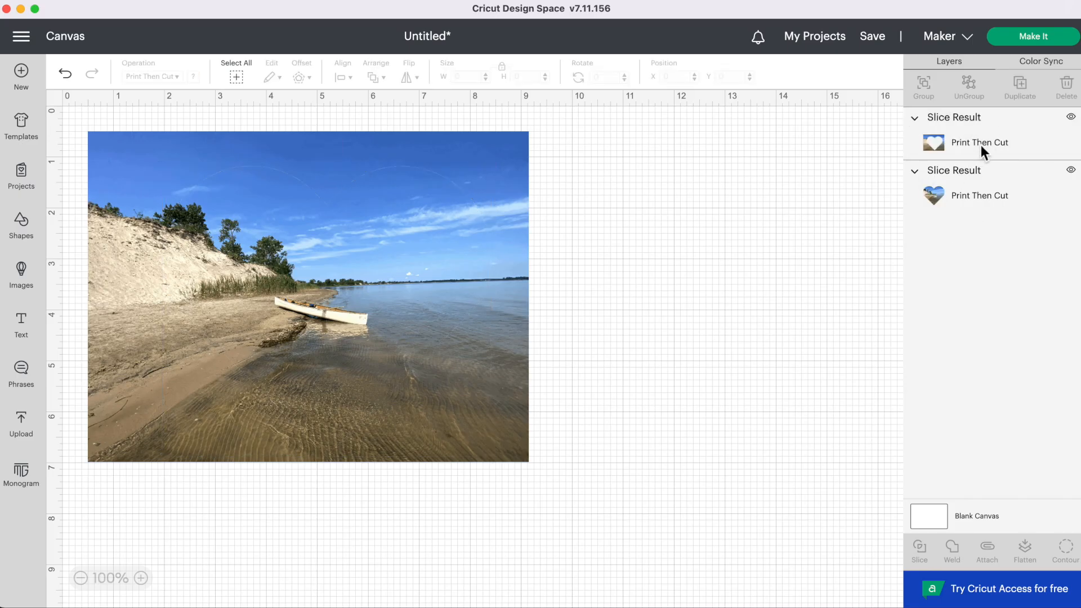
click(965, 140)
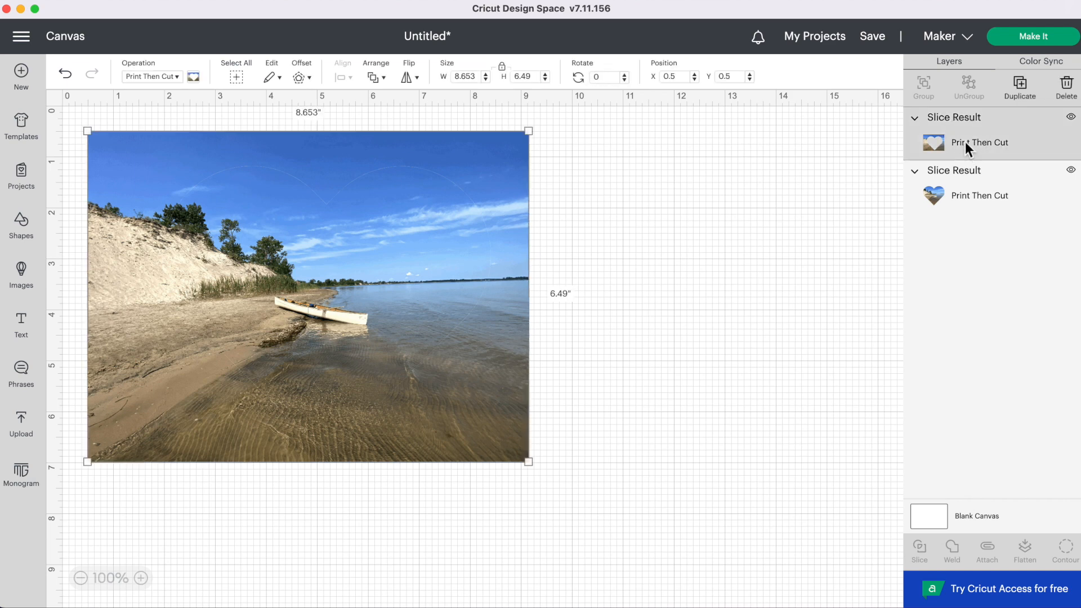
key(Delete)
Enlarge the heart-shaped photo to about 7.48 by 6.61 inches and reposition it near the canvas's upper-left corner
drag(405, 345, 340, 315)
drag(427, 425, 479, 472)
mouse_move(320, 343)
mouse_down()
mouse_move(349, 353)
mouse_move(336, 345)
mouse_up()
click(596, 347)
click(322, 314)
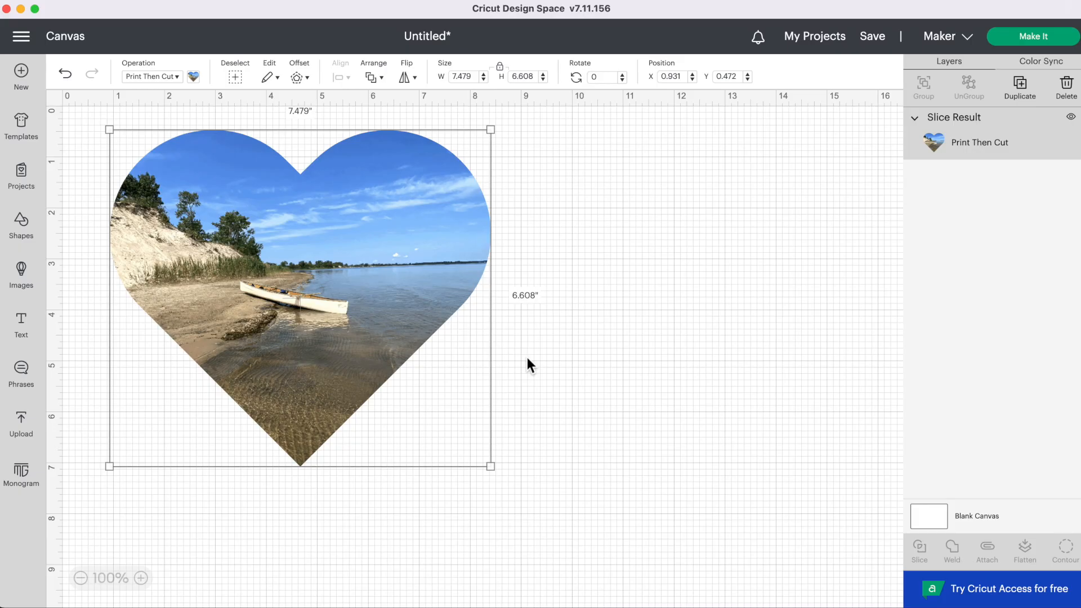
Delete the heart-shaped photo to clear the canvas
drag(520, 368, 511, 356)
scroll(336, 320, left, 1)
drag(322, 222, 380, 238)
key(Delete)
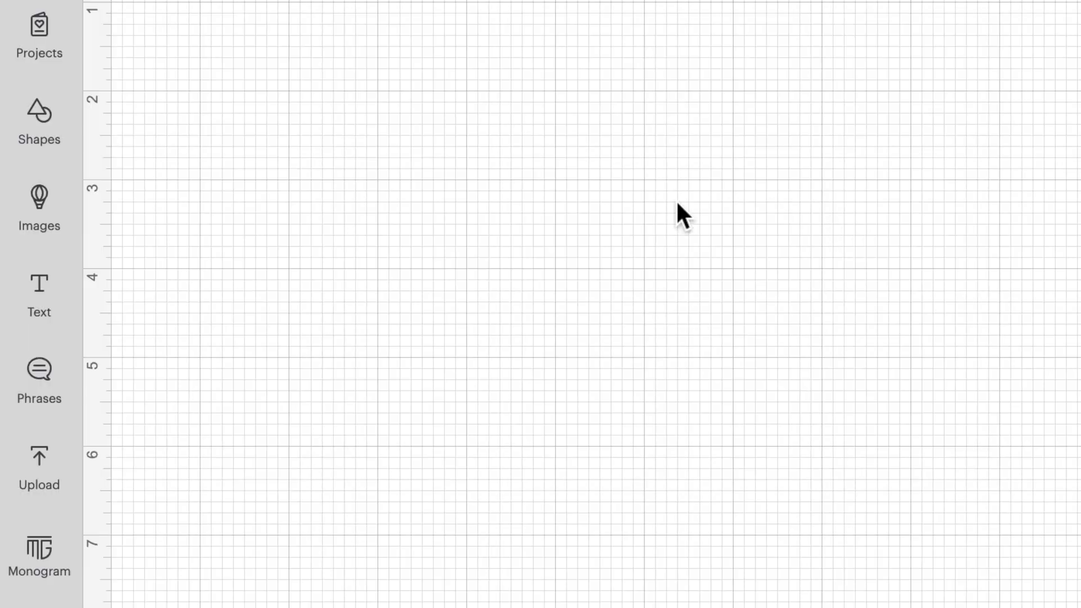
Add the text "SUMMER" in the Impact font, sized about 8.68 by 2.11 inches, and move it slightly up on the canvas
click(42, 289)
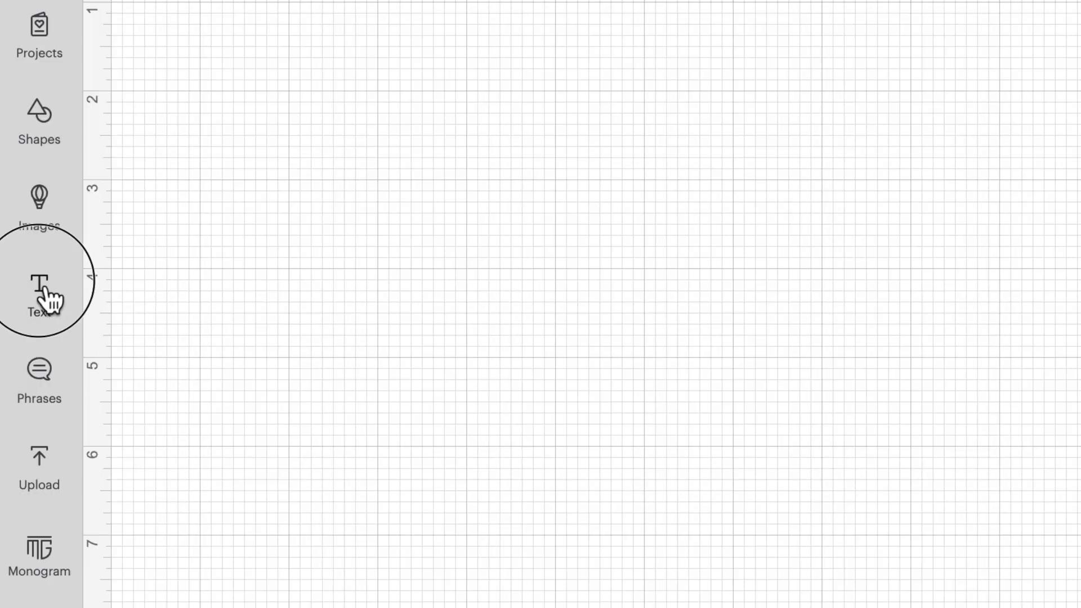
text(SUMMER)
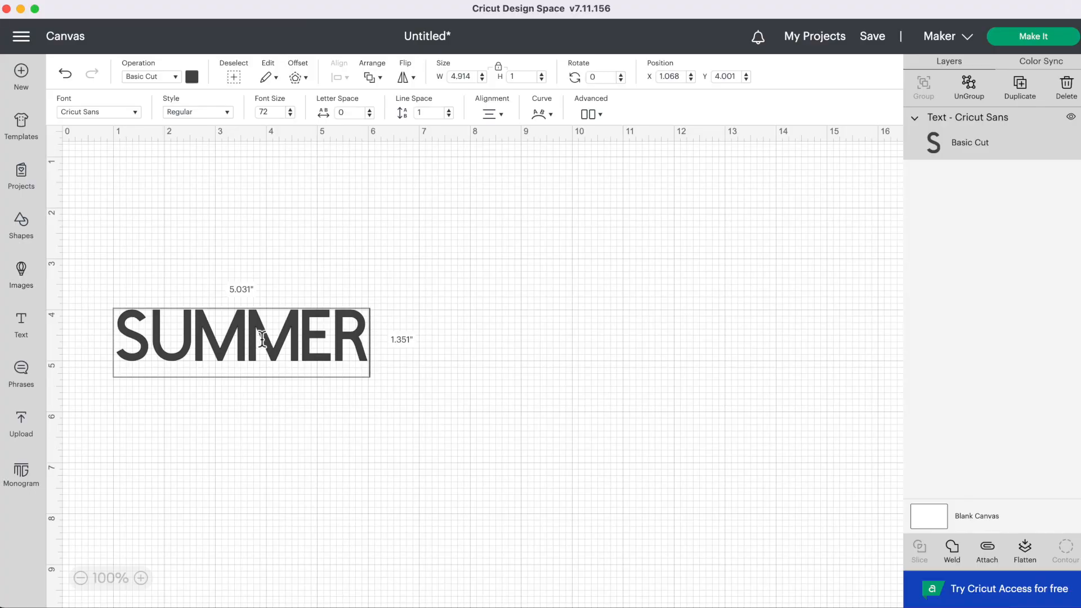
click(109, 113)
click(444, 79)
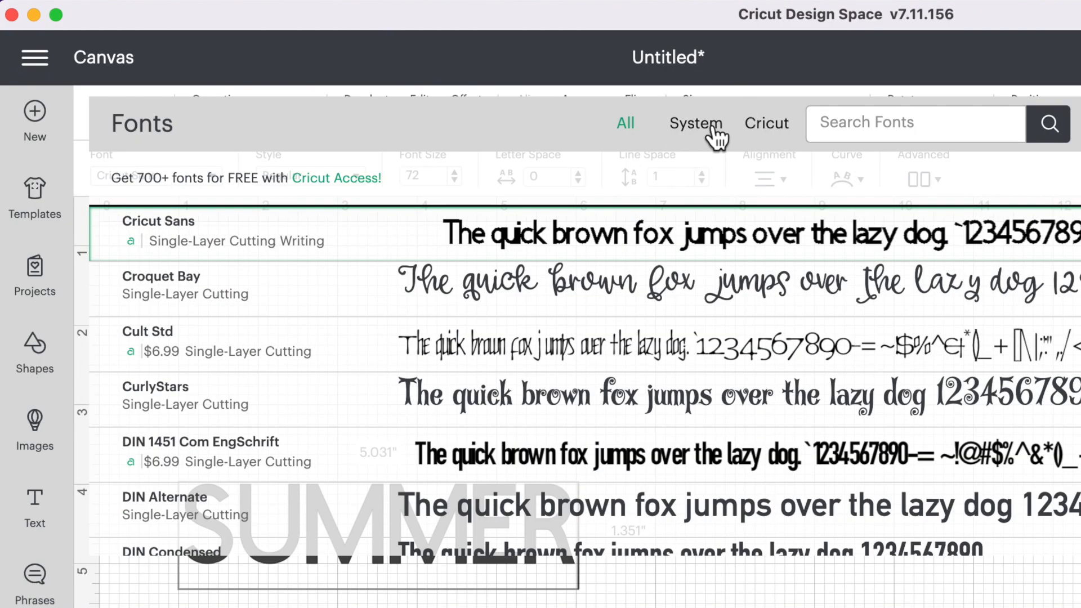
click(878, 124)
text(IMPA)
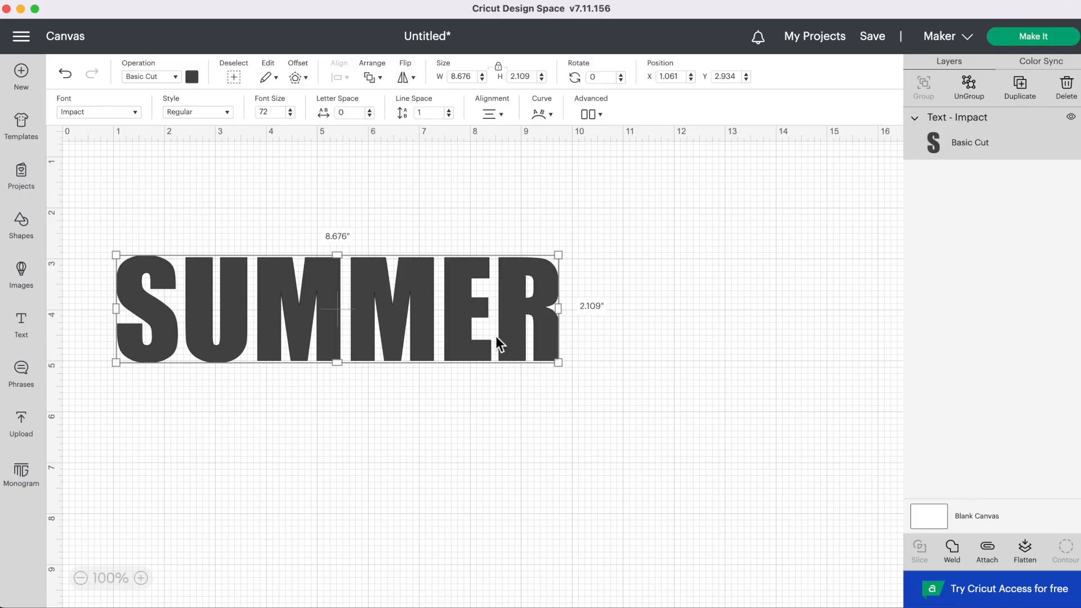
drag(499, 342, 490, 319)
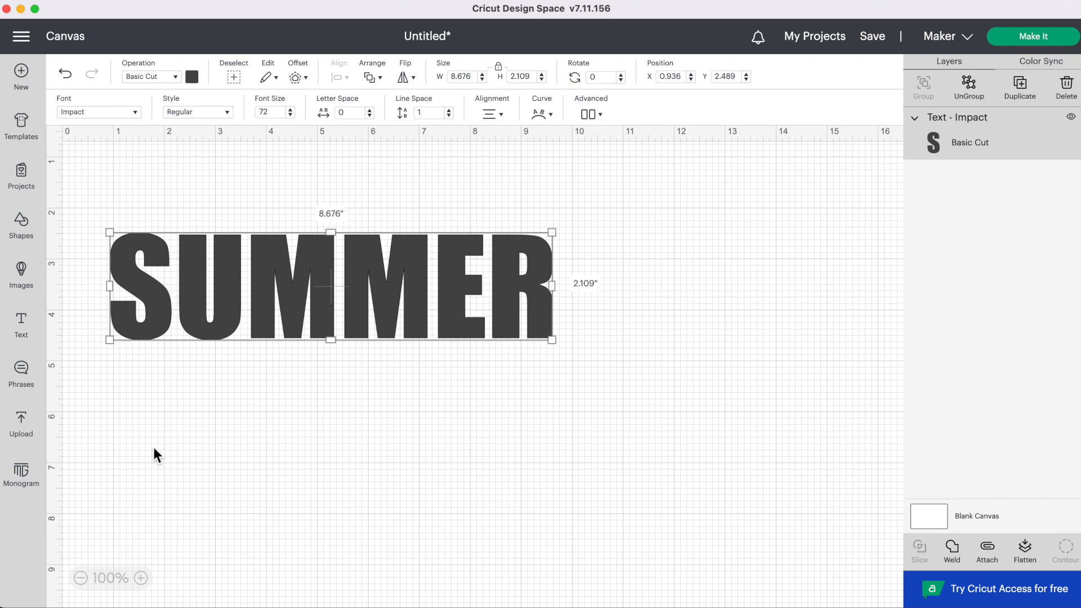
Add the recently uploaded canoe photo to the canvas and set its width to 5 inches
click(22, 430)
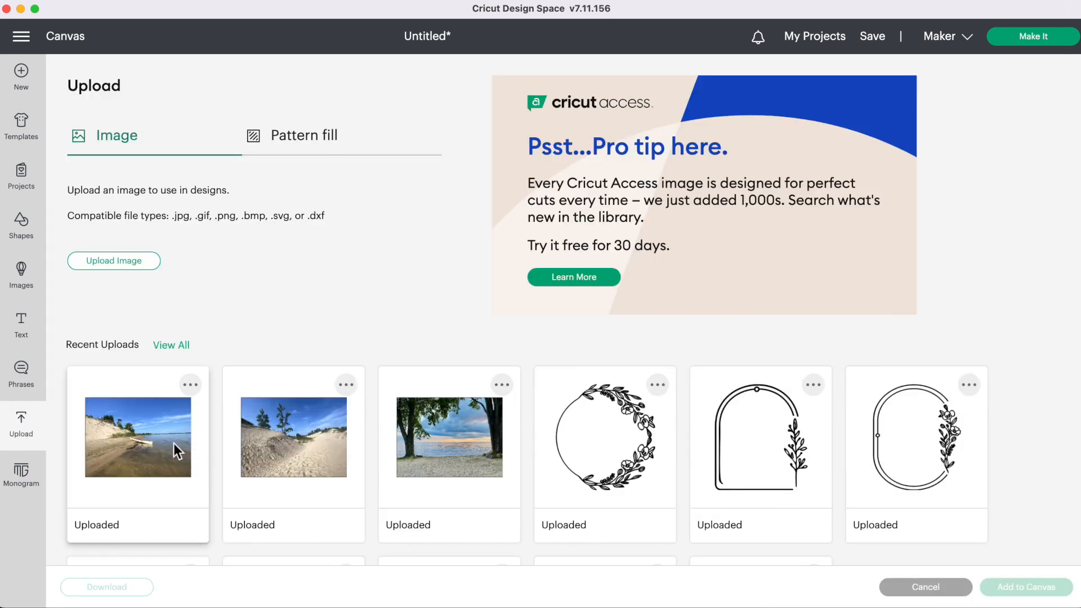
click(156, 440)
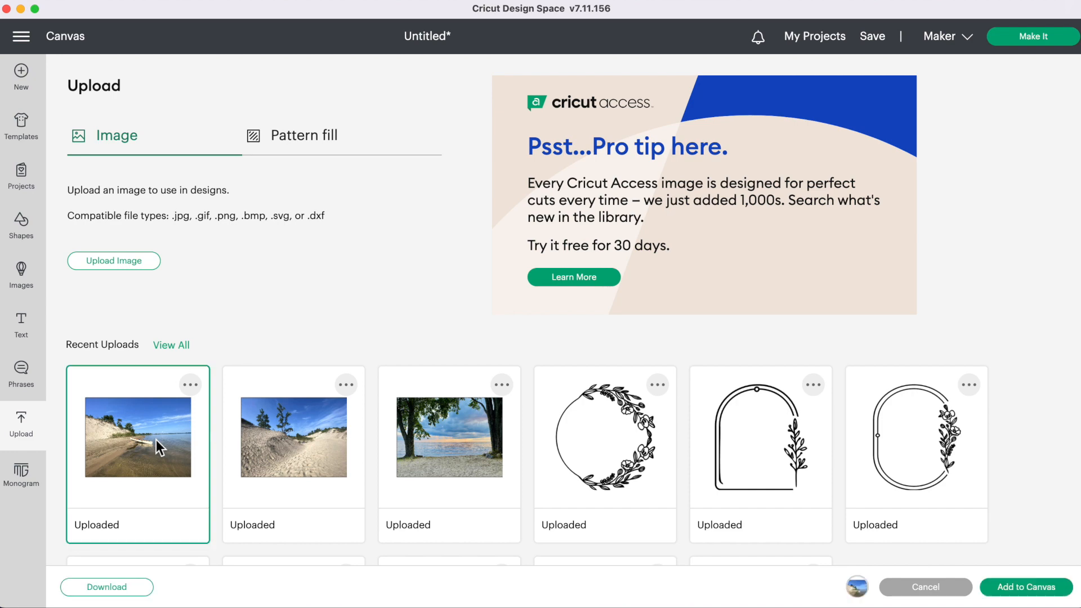
click(1036, 595)
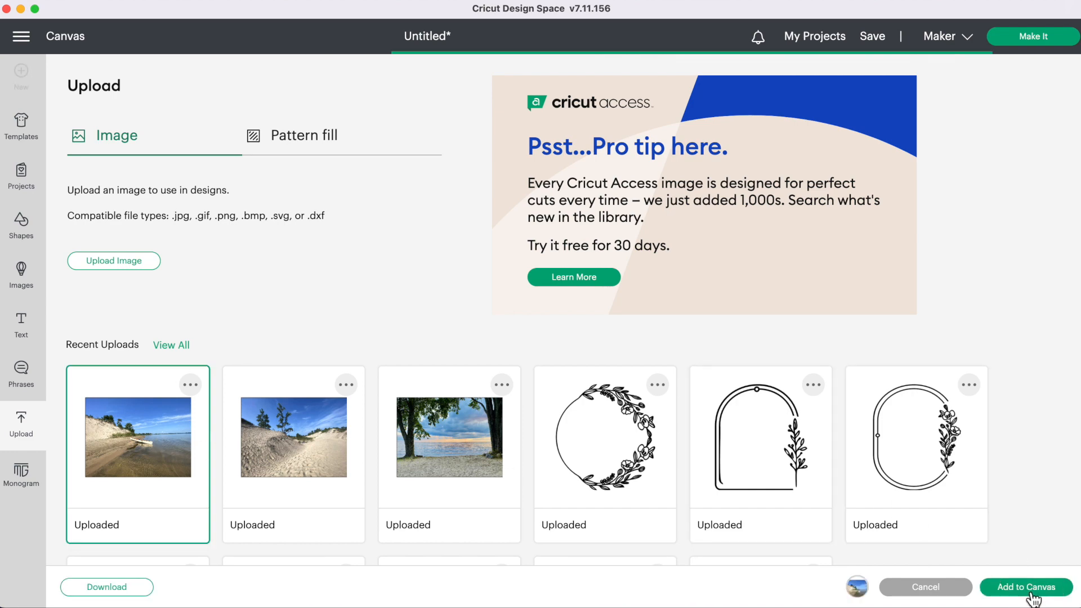
text(5)
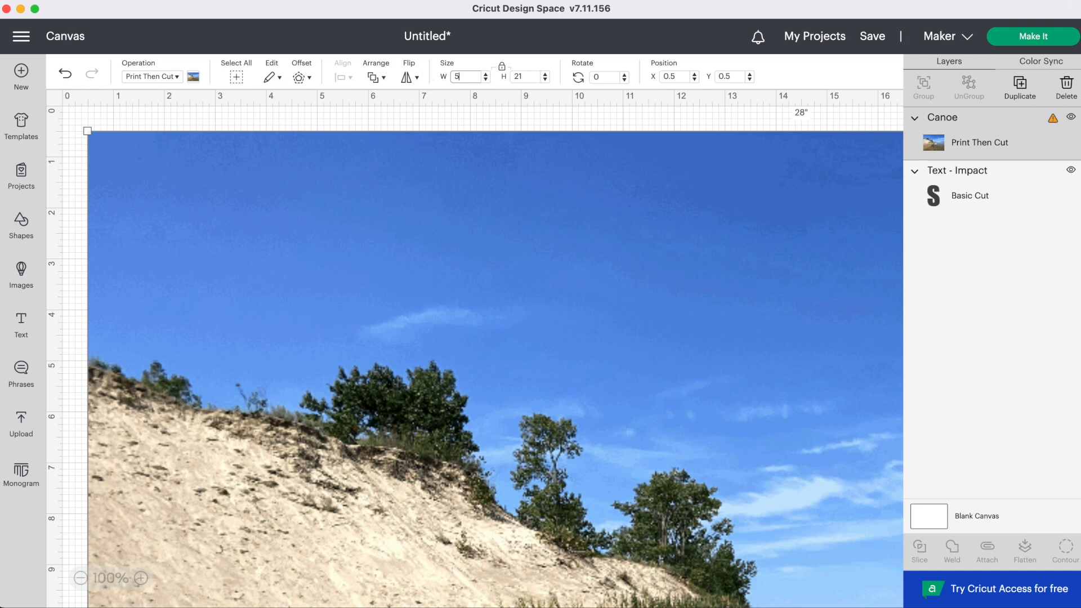
key(Return)
Move the SUMMER text below the canoe photo and change its operation from cutting to Score
drag(413, 259, 418, 398)
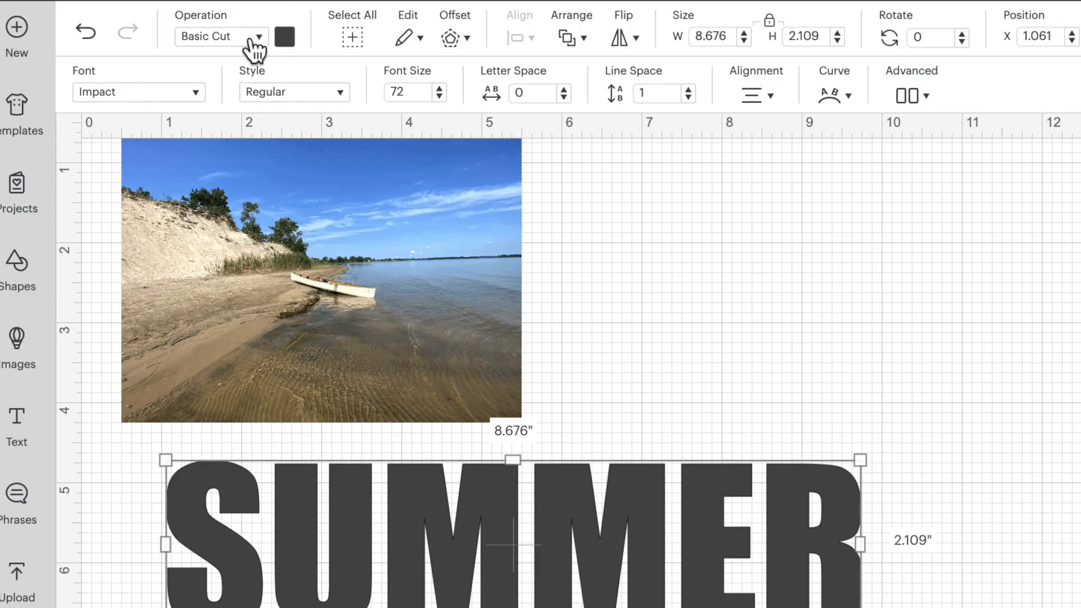
click(250, 40)
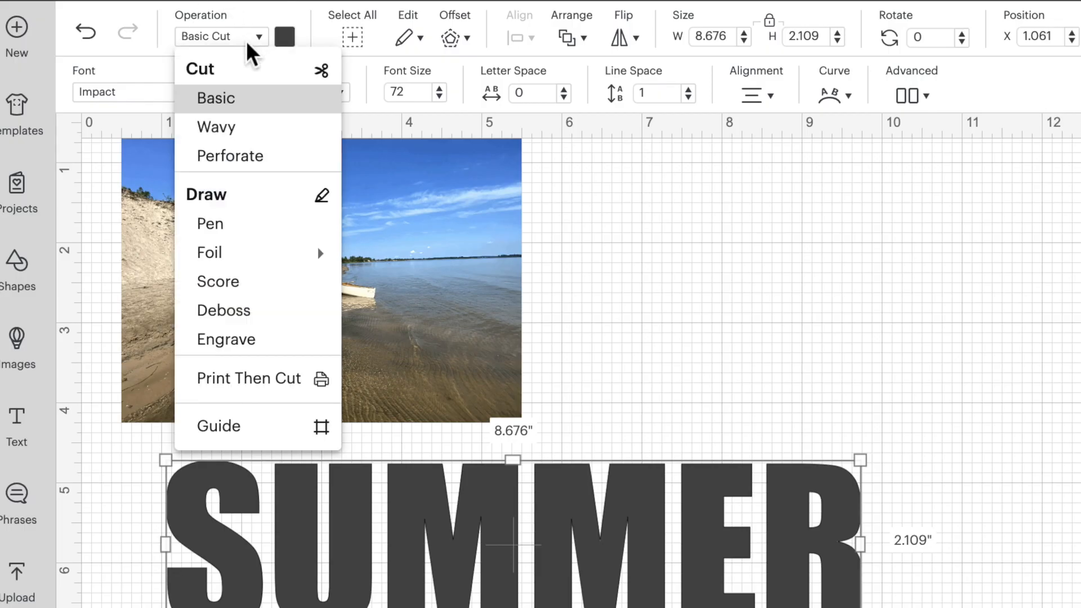
click(261, 299)
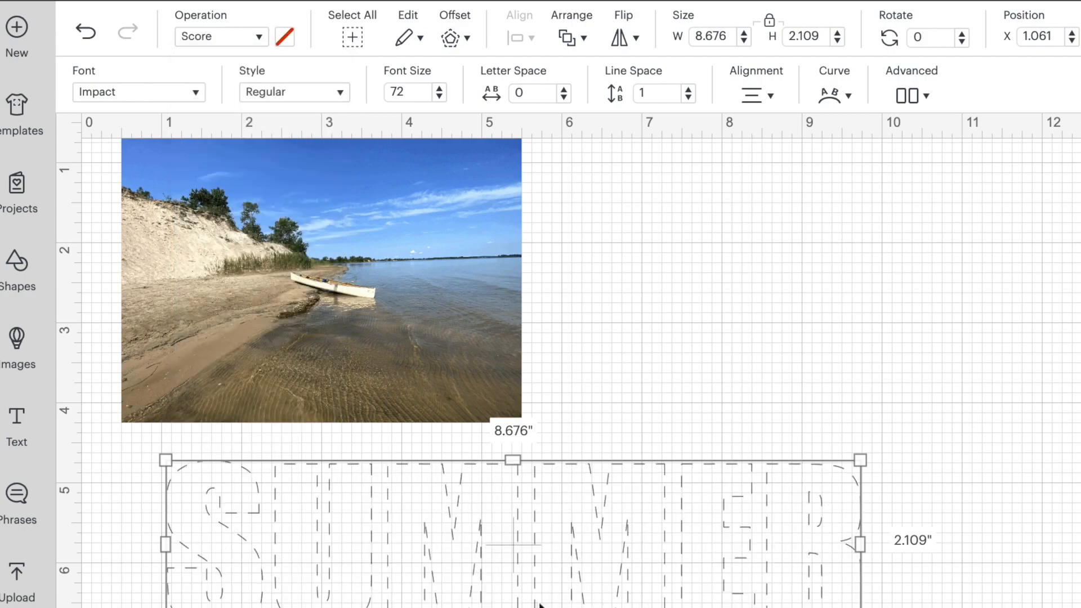
Move the SUMMER text up to overlap the lower part of the photo and bring it to the front
drag(538, 604, 457, 483)
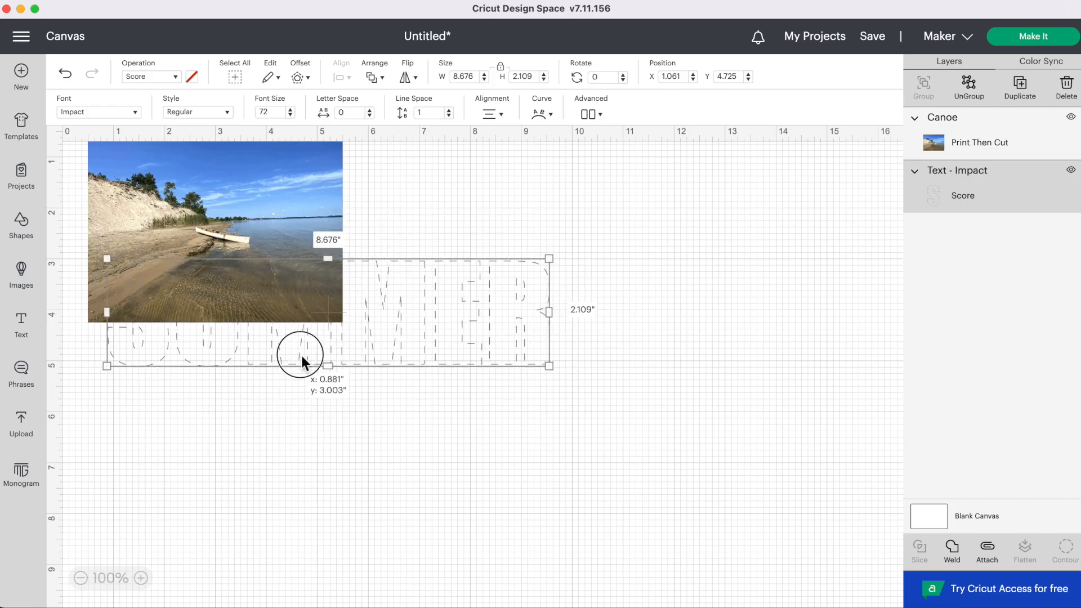
drag(302, 359, 277, 349)
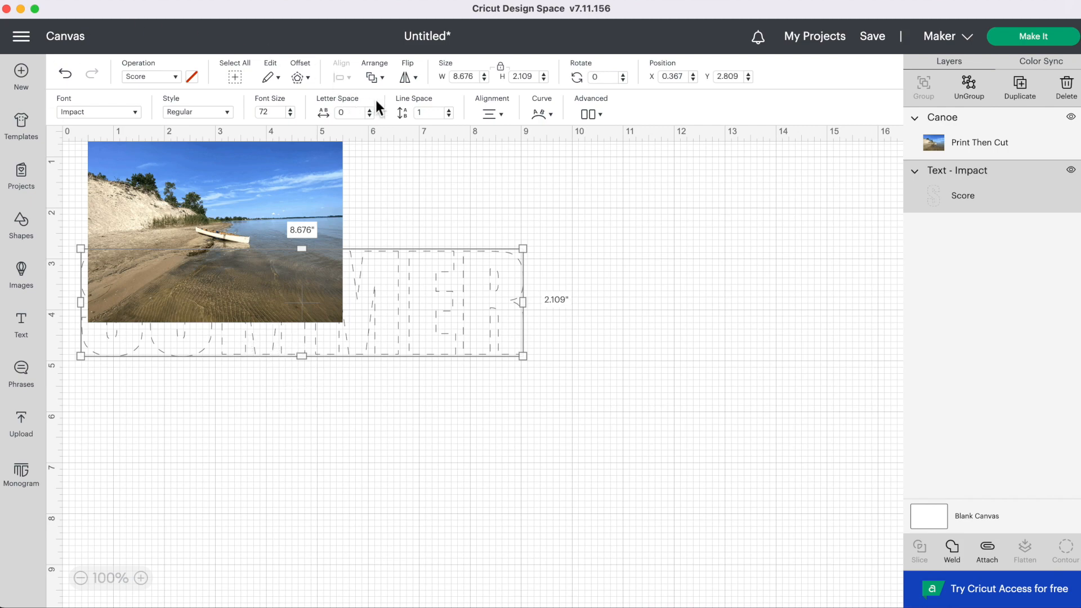
click(382, 77)
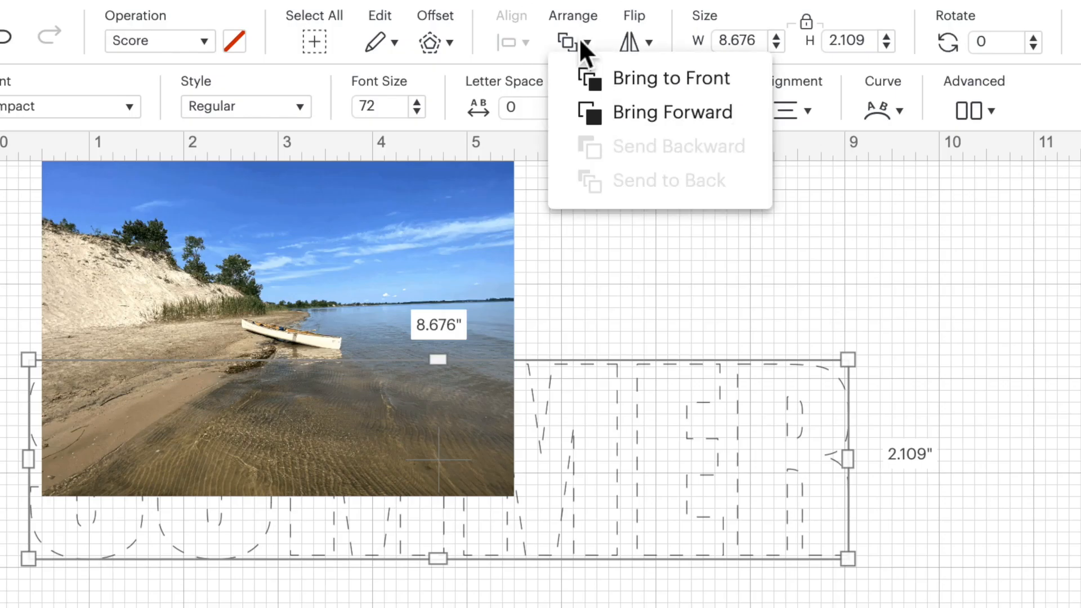
click(720, 92)
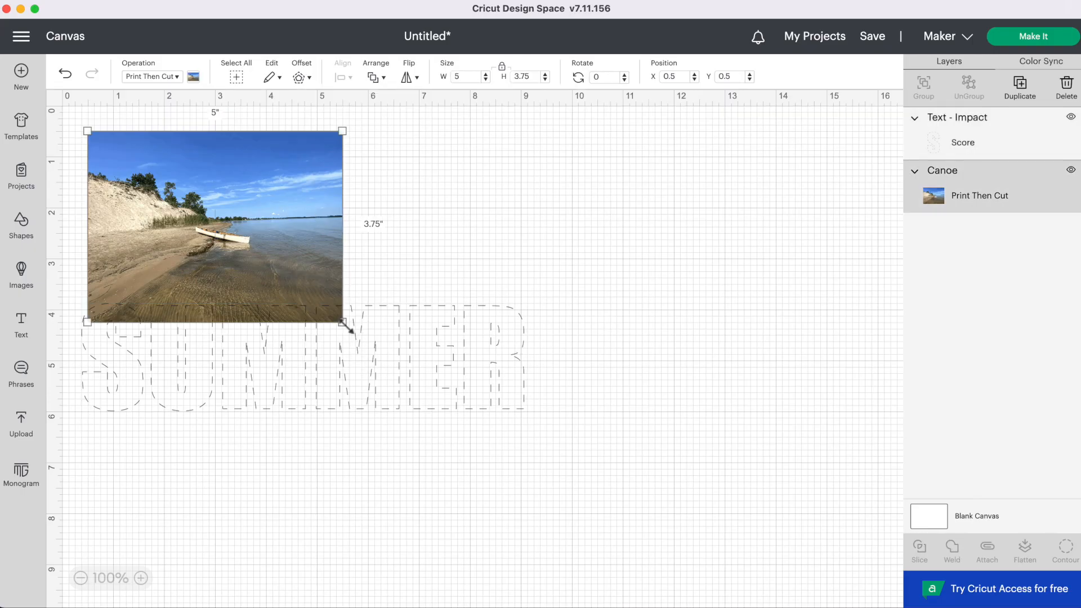
Enlarge the canoe photo to about 10.96 by 8.22 inches and place the SUMMER text over its middle
drag(344, 323, 636, 538)
drag(416, 360, 450, 357)
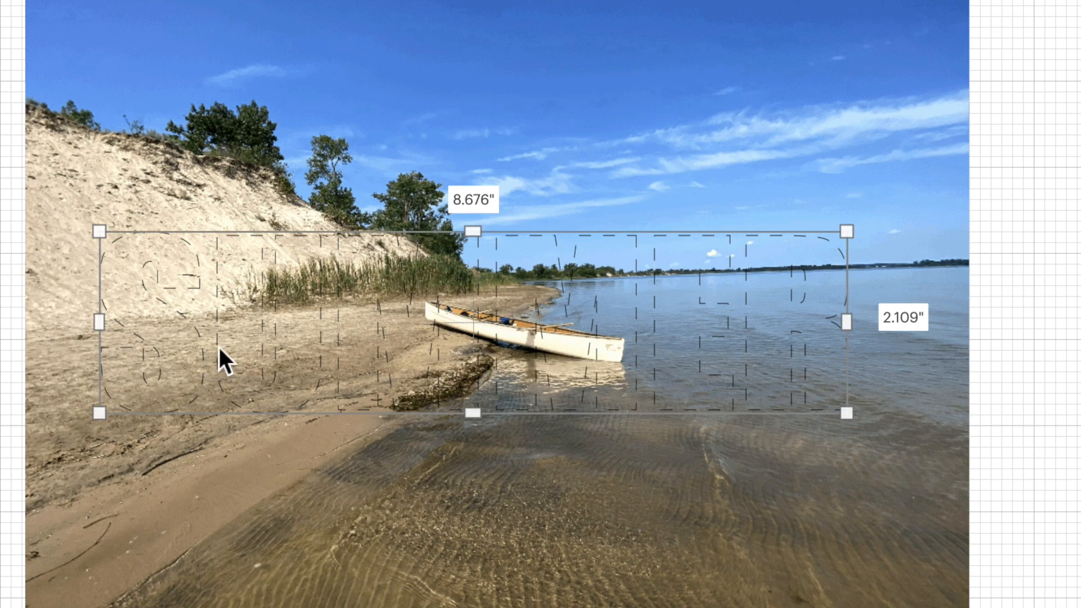
Shrink the SUMMER text to about 6.58 by 1.6 inches and position it over the canoe, shoreline and water
drag(847, 412, 658, 367)
drag(498, 312, 786, 332)
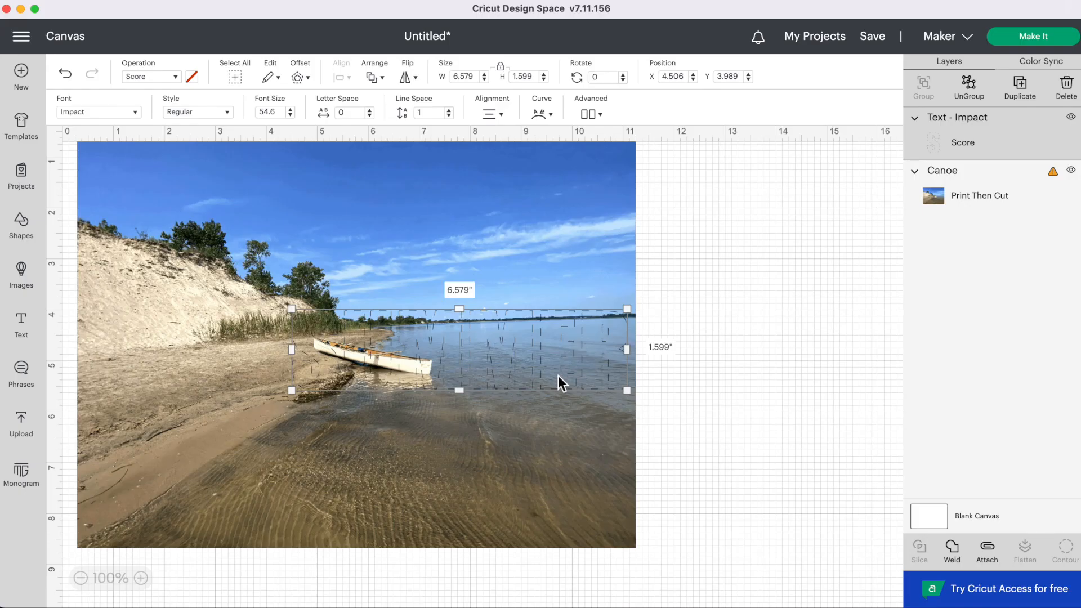
drag(559, 376, 558, 374)
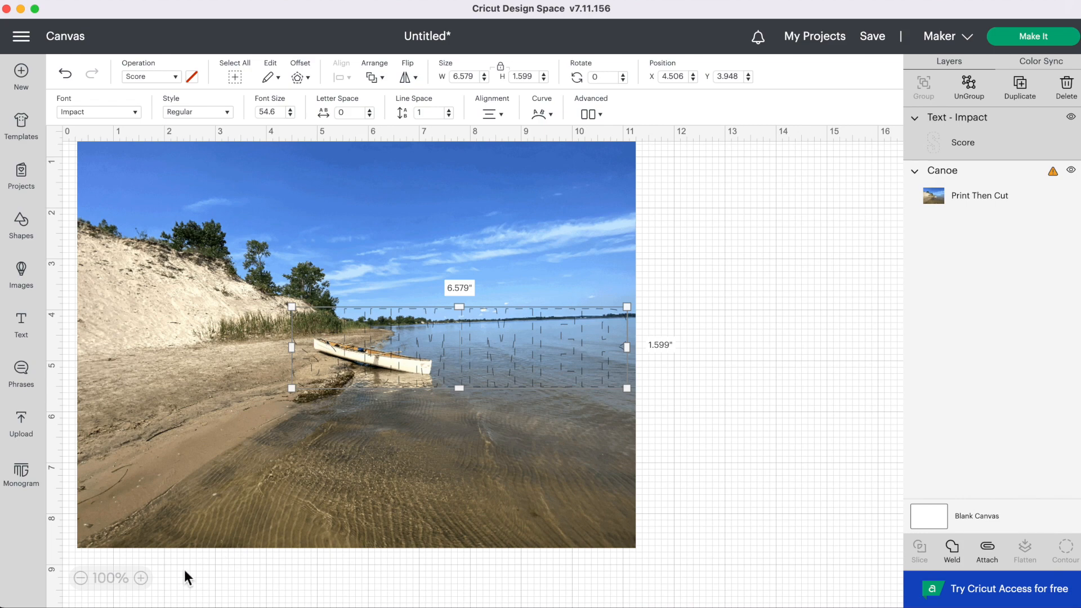
click(140, 578)
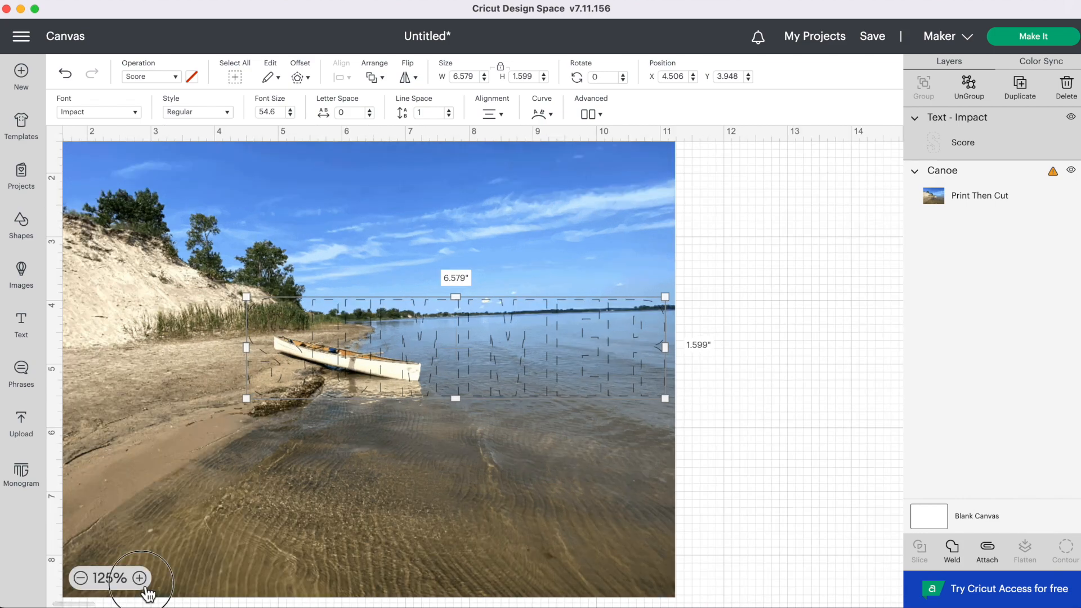
click(140, 578)
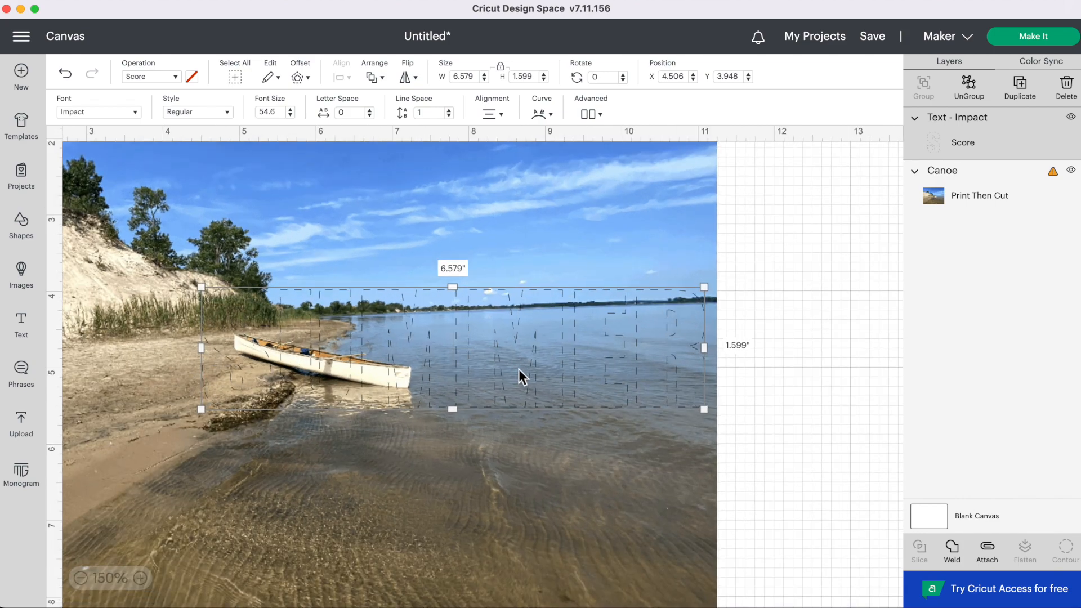
drag(519, 371, 519, 367)
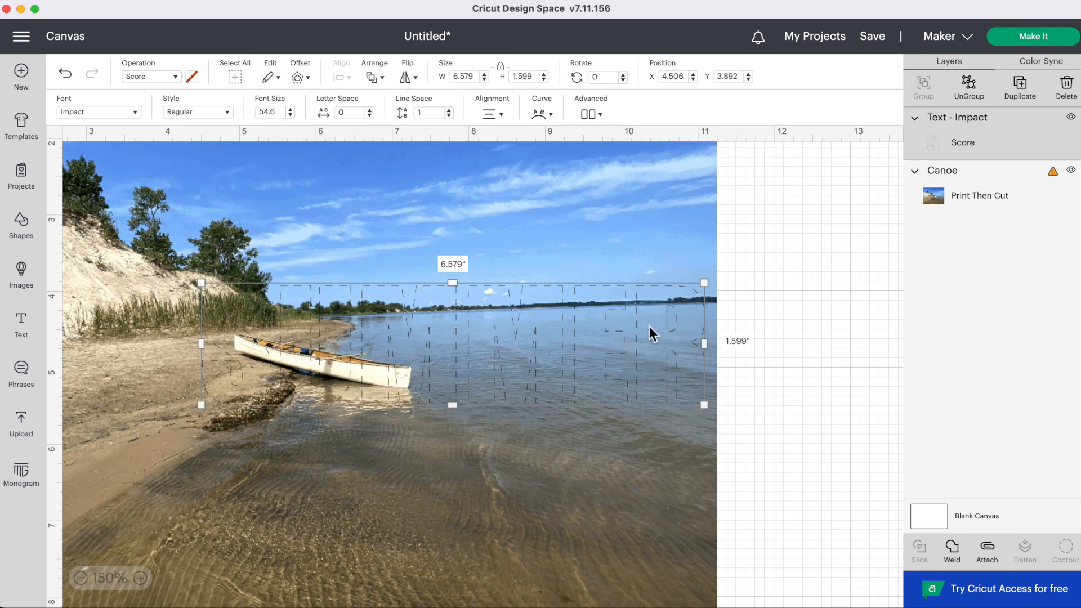
Select the SUMMER text together with the canoe photo and slice them
click(762, 309)
drag(778, 248, 611, 380)
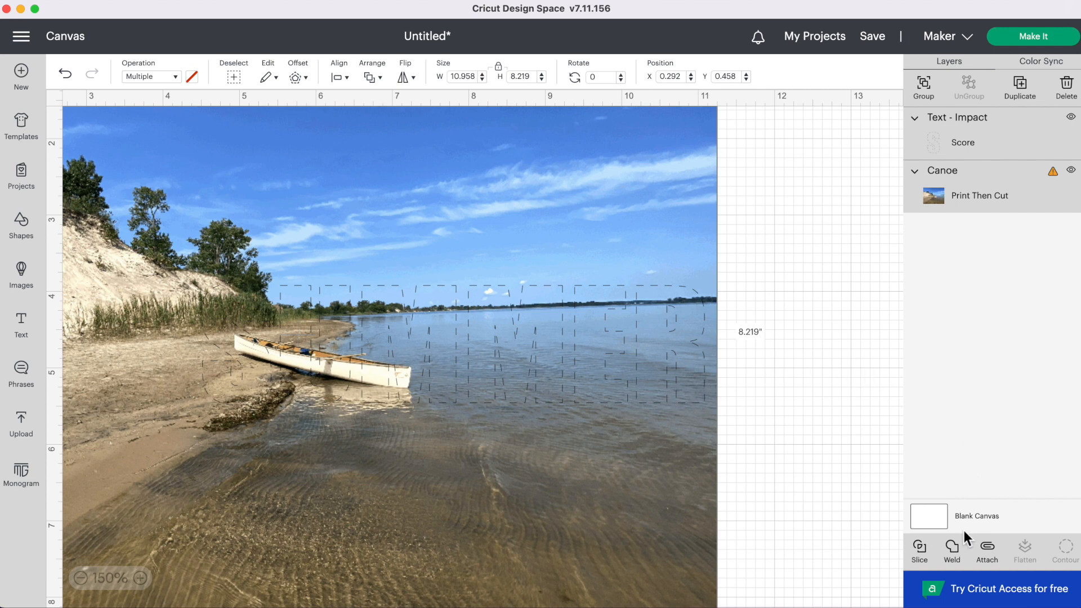
click(926, 561)
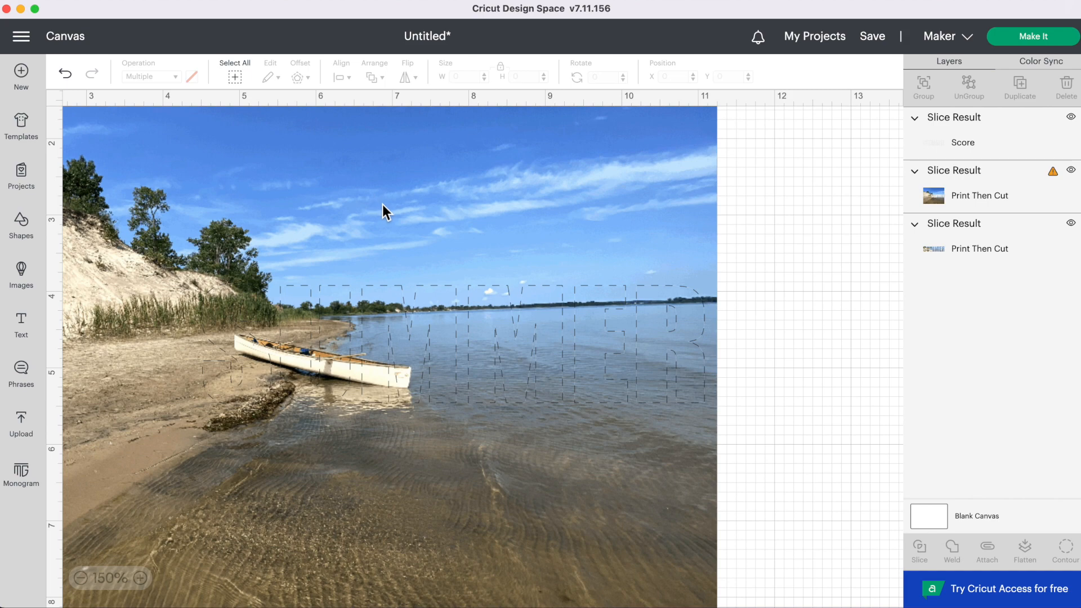
Delete the Score lettering and the outer photo piece left by the slice, keeping only the photo-filled SUMMER lettering
drag(334, 182, 364, 188)
key(Delete)
drag(411, 285, 346, 237)
key(Delete)
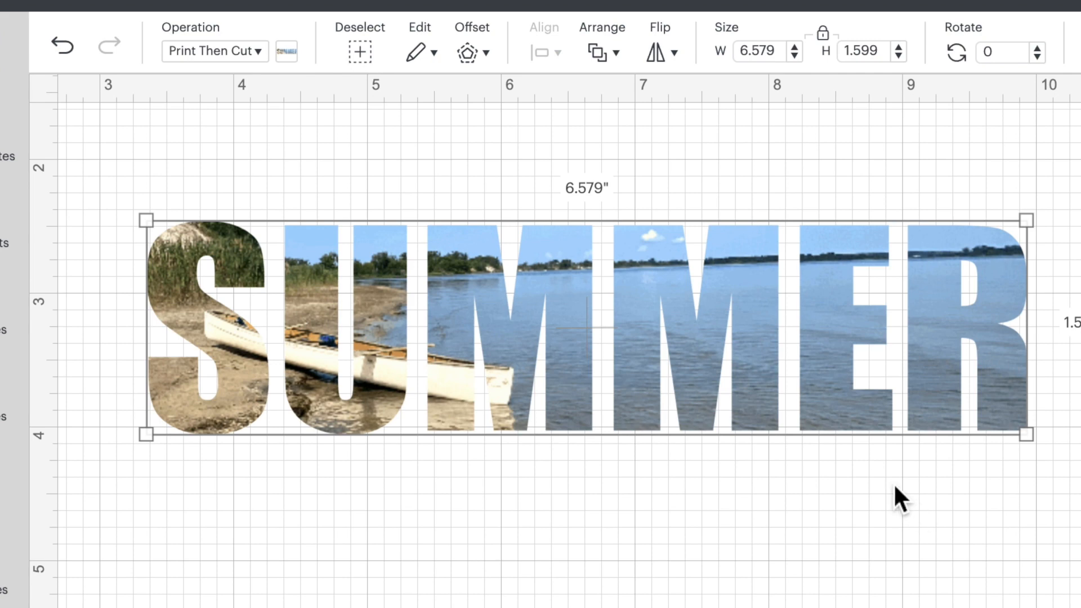
Add an offset with rounded corners at a distance of 0.153 inches around the photo-filled lettering
click(482, 53)
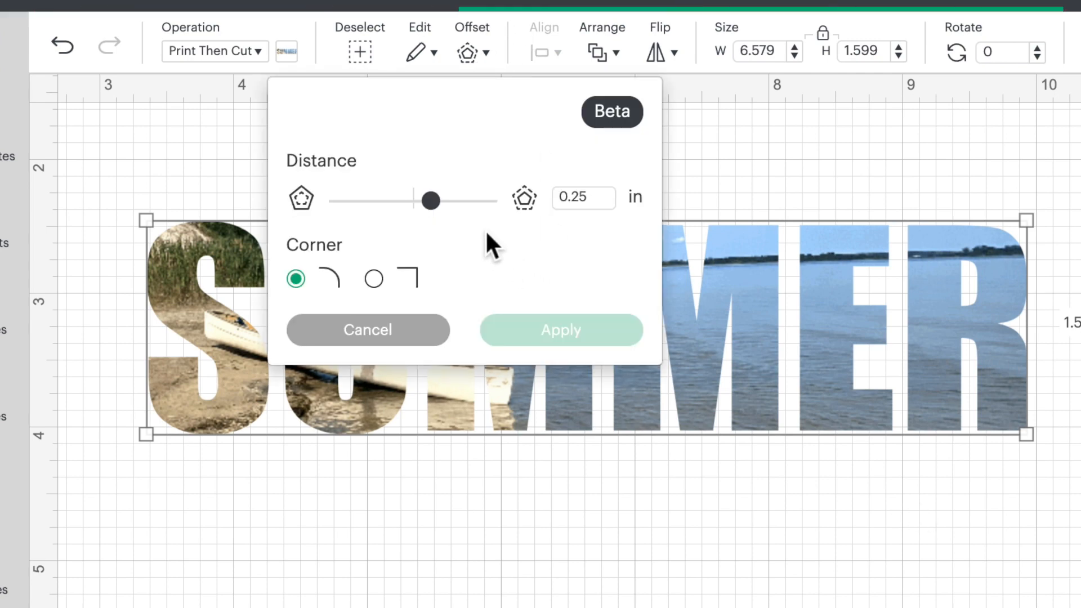
click(442, 211)
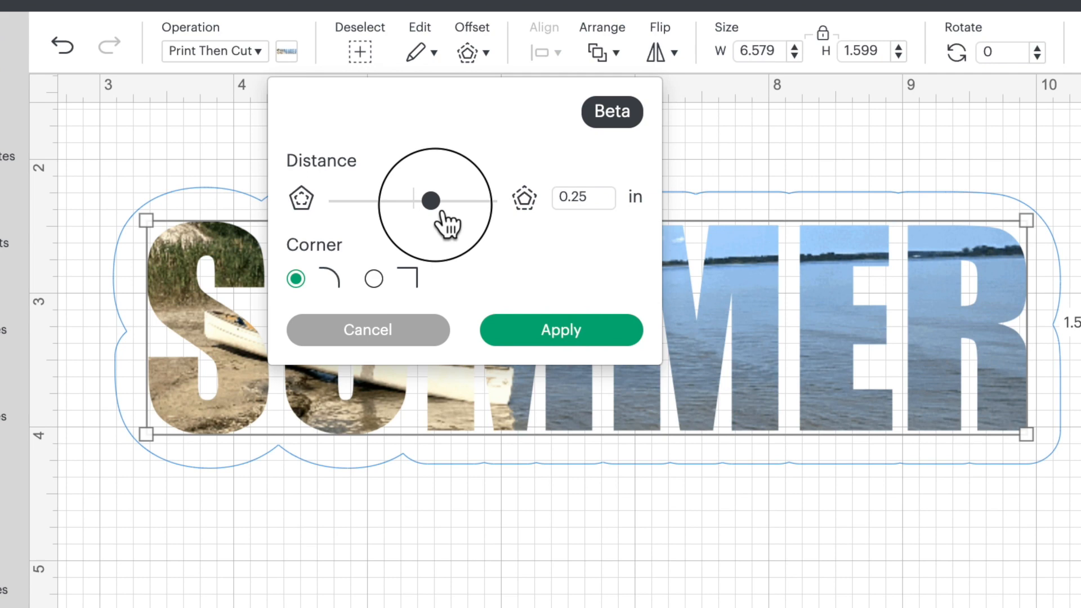
drag(441, 213, 432, 213)
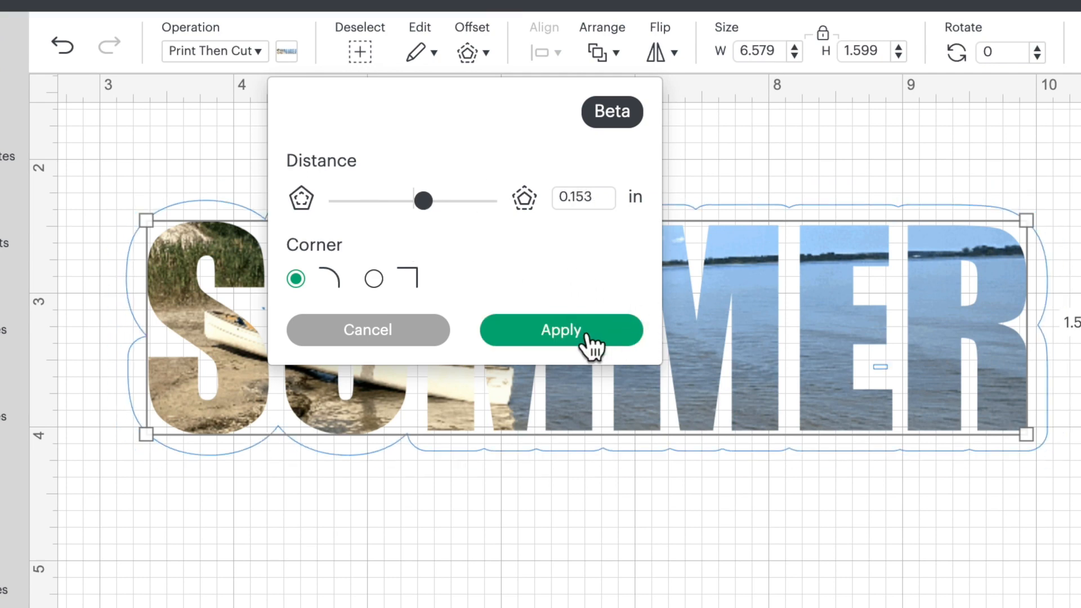
click(586, 336)
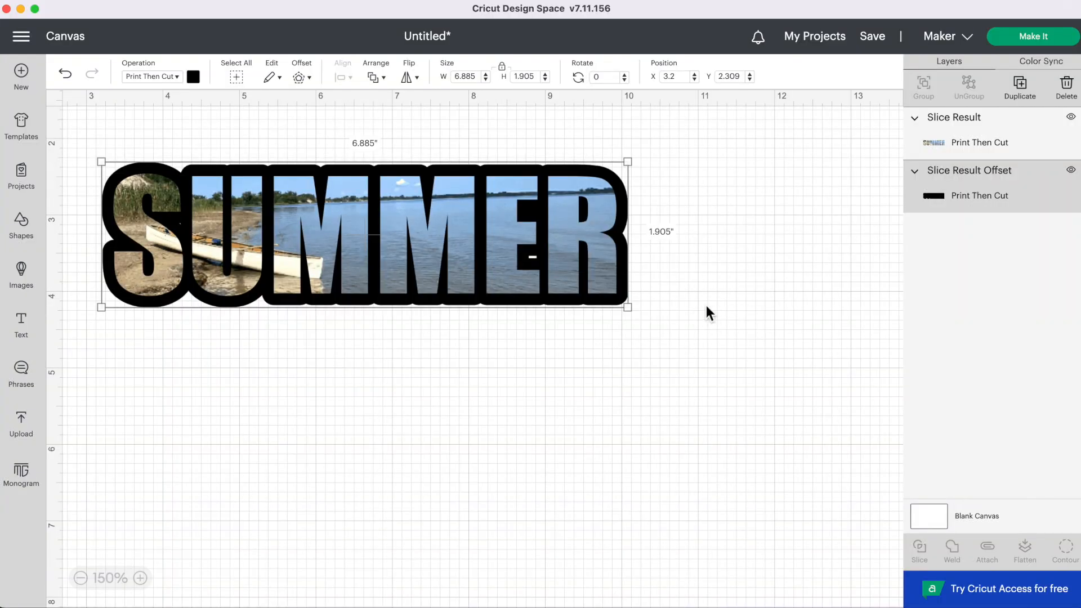
Move the photo-filled lettering down so the black offset behind it is partly uncovered
click(707, 306)
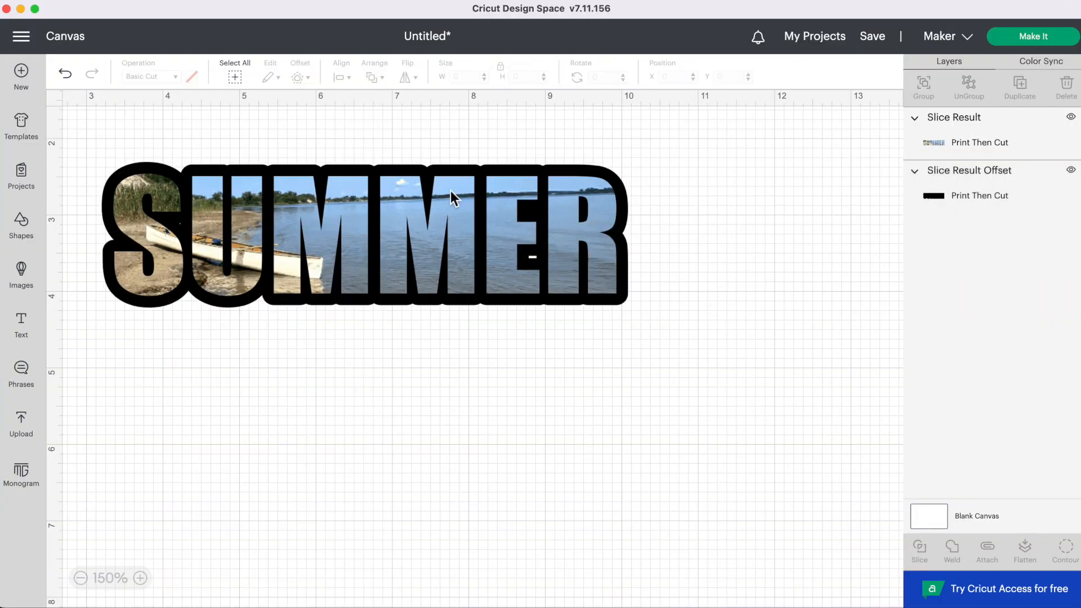
drag(447, 205, 476, 342)
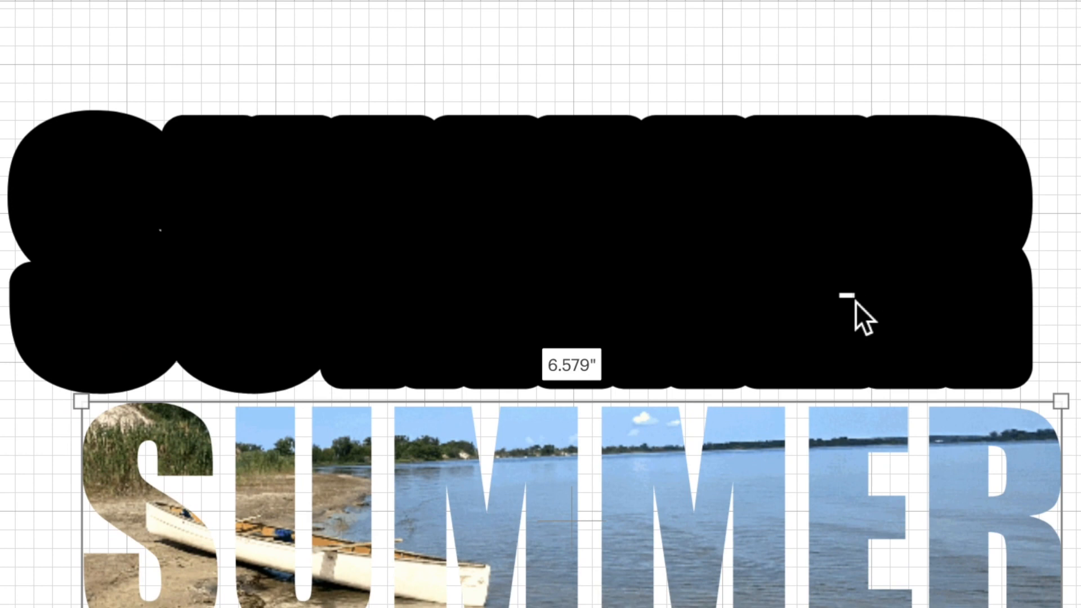
drag(485, 517, 436, 386)
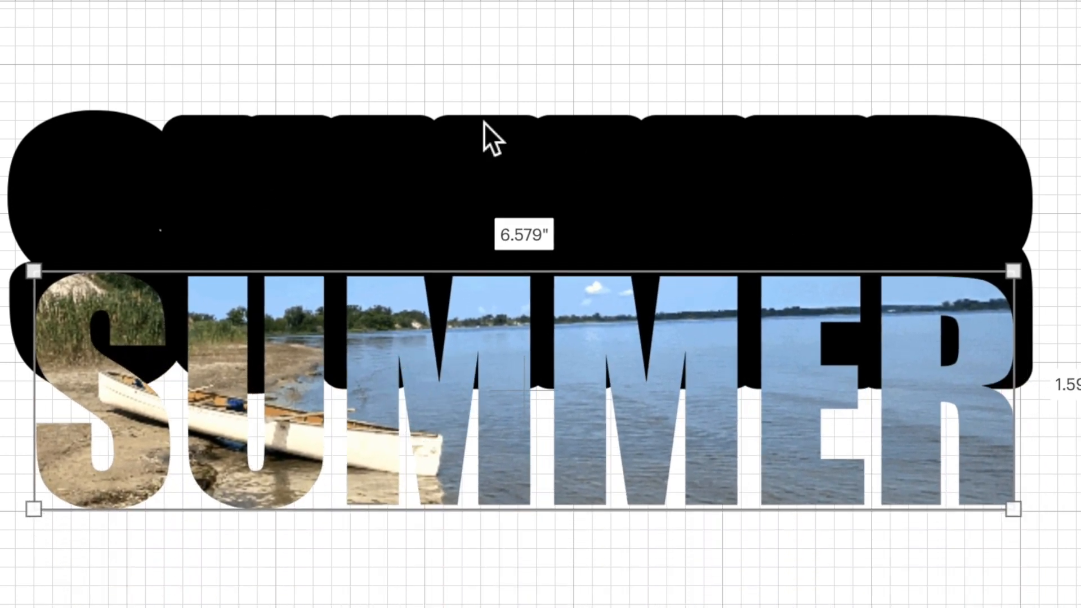
Change the black offset's operation to Basic Cut and hide all its contours to fill the small holes
click(644, 164)
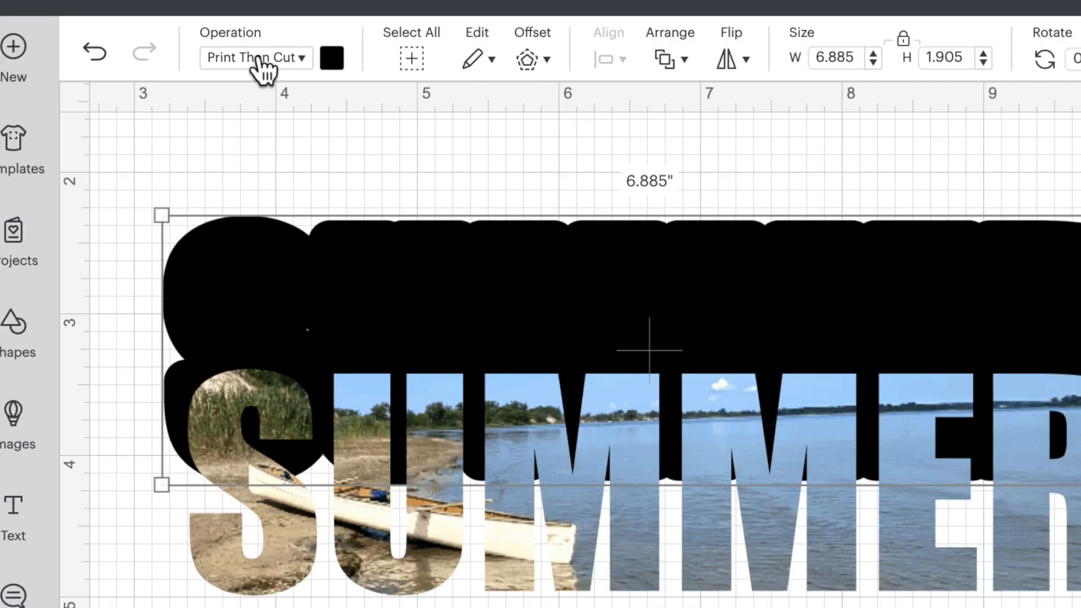
click(257, 58)
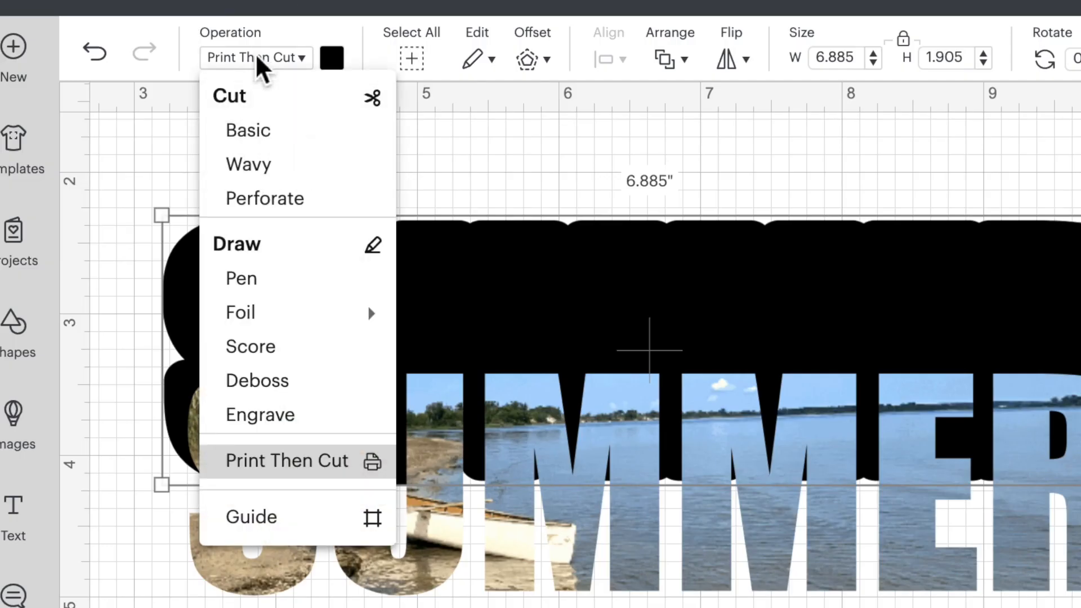
click(275, 135)
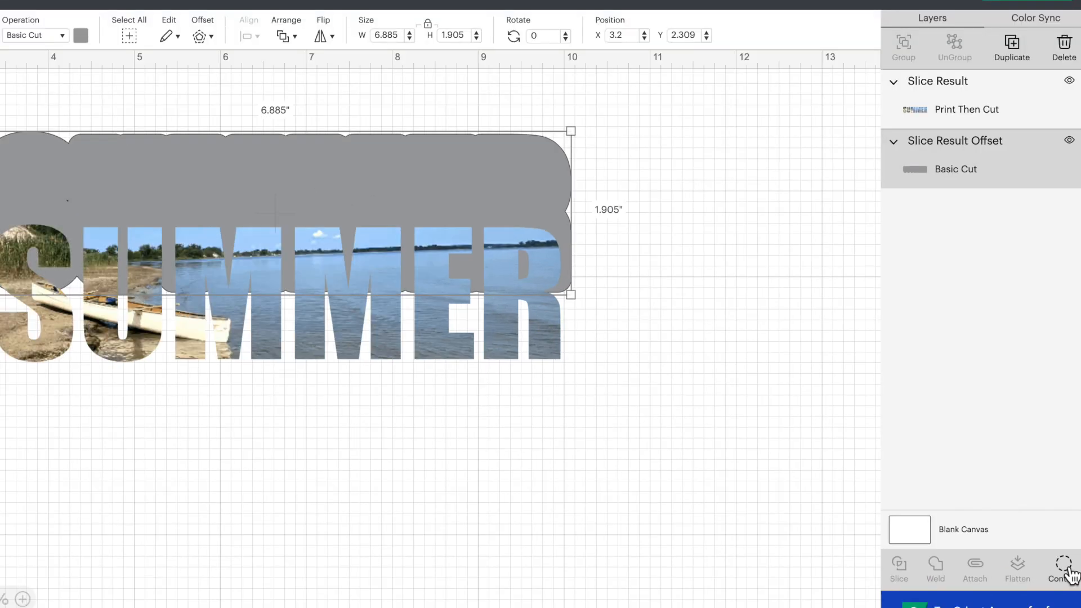
click(1067, 569)
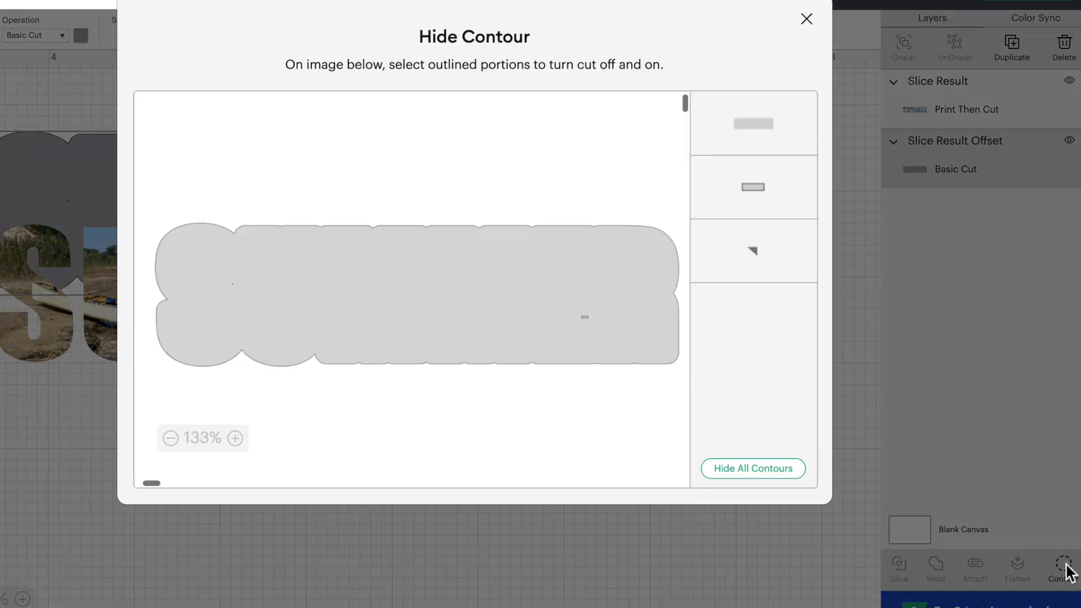
click(767, 472)
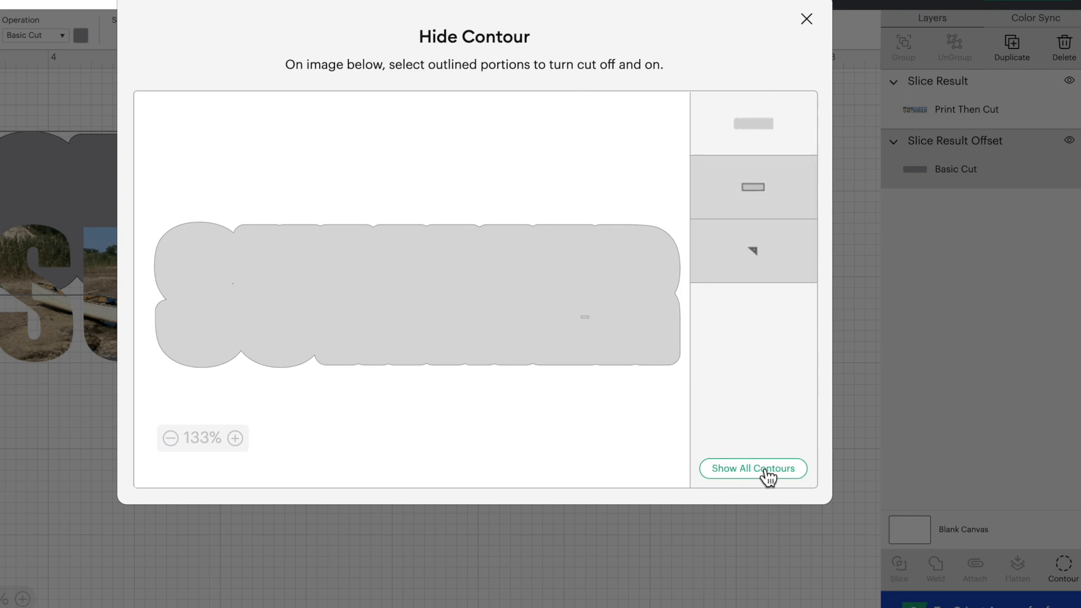
click(808, 20)
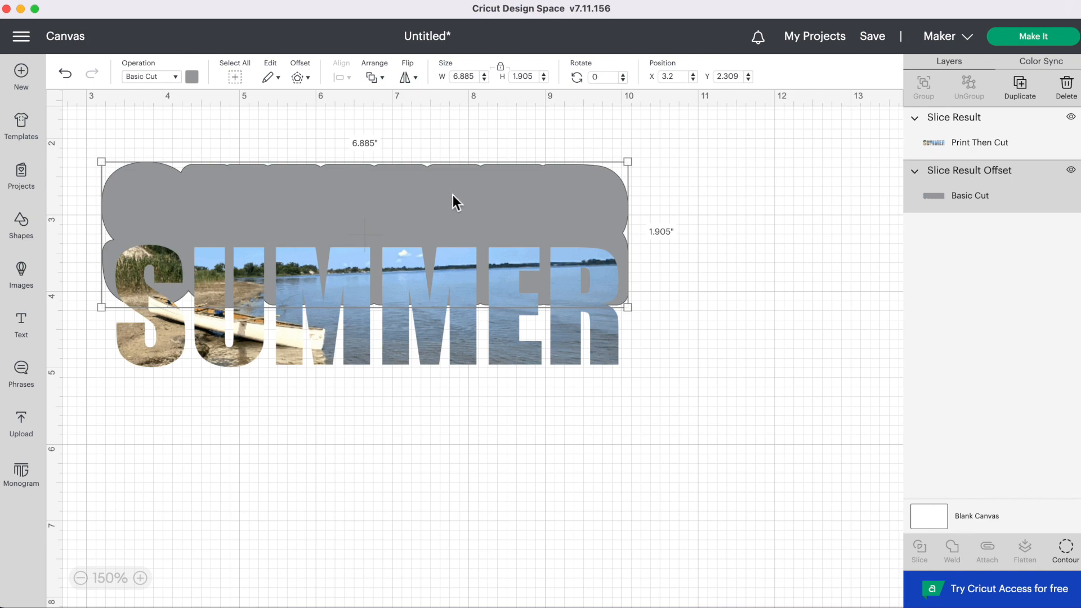
Set the offset's operation back to Print Then Cut
click(175, 78)
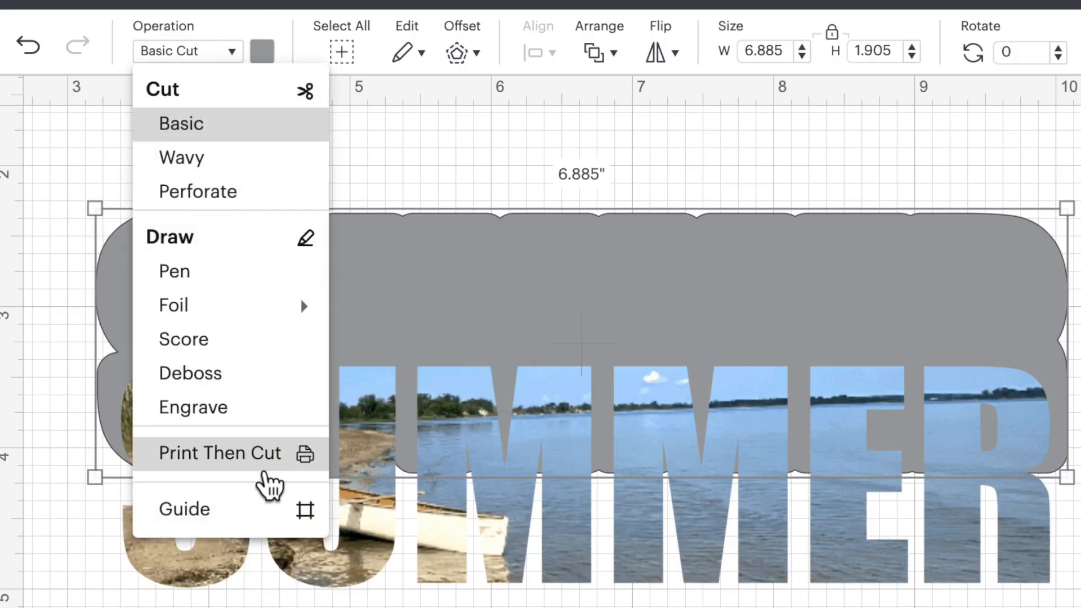
click(248, 462)
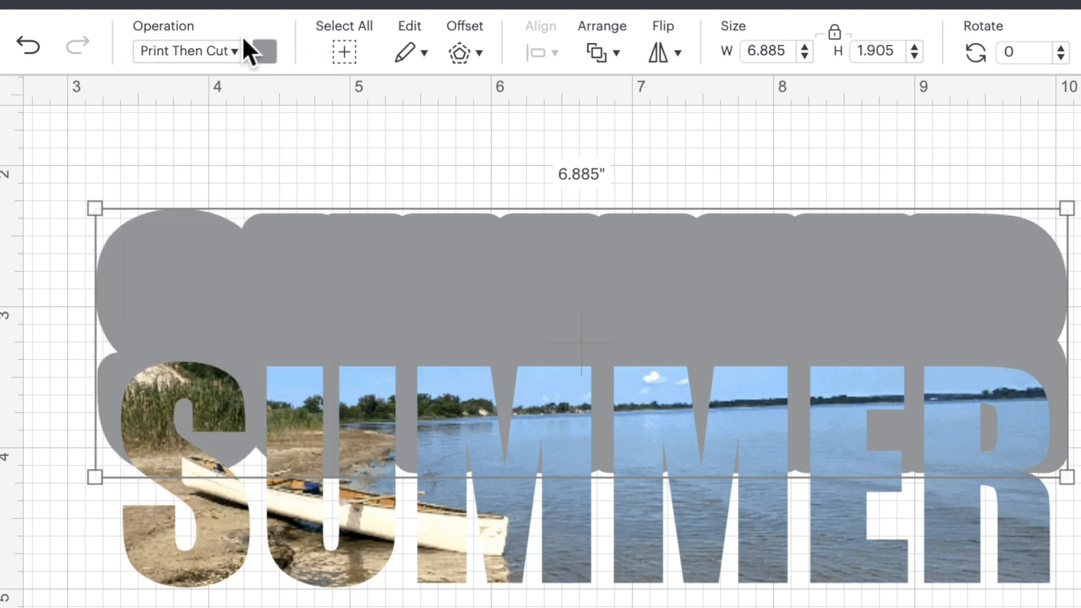
Set the offset's print color to black and center the photo-filled lettering on top of it
click(276, 63)
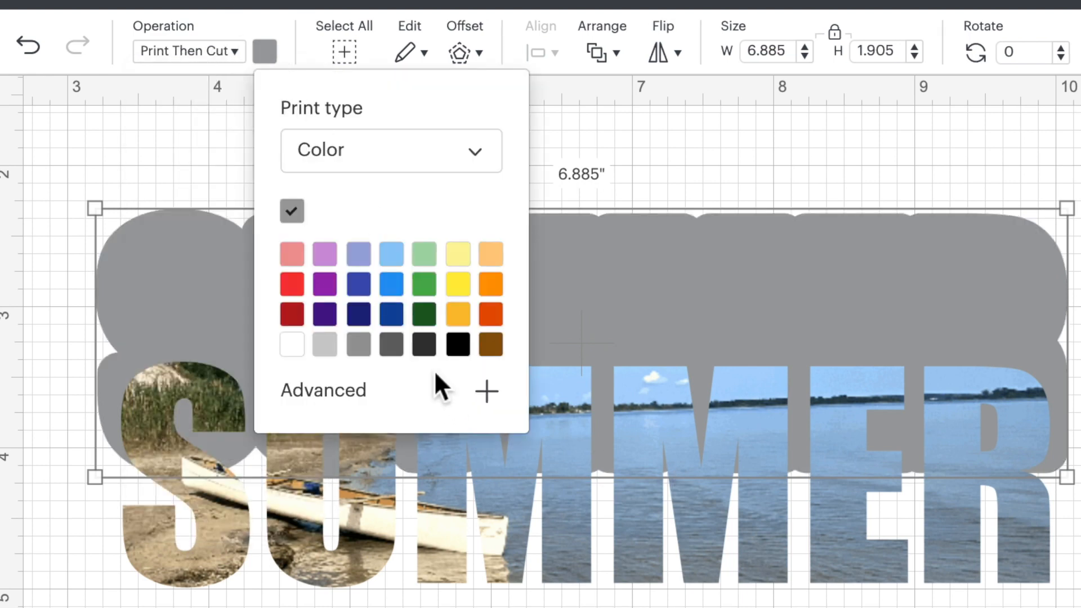
click(462, 352)
drag(678, 562, 662, 431)
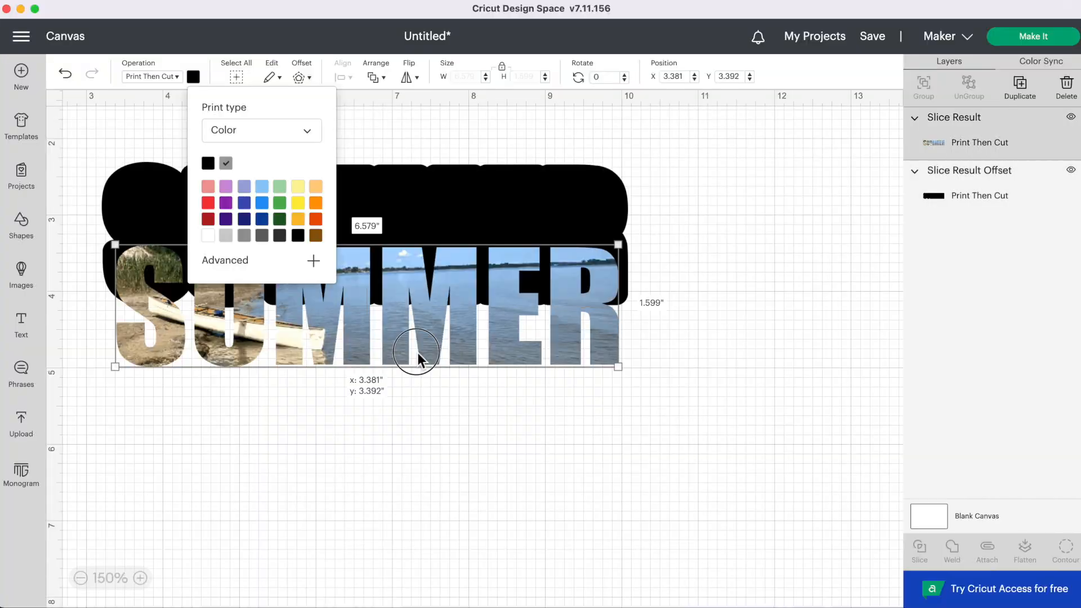
drag(408, 283, 412, 285)
drag(666, 146, 482, 280)
click(344, 76)
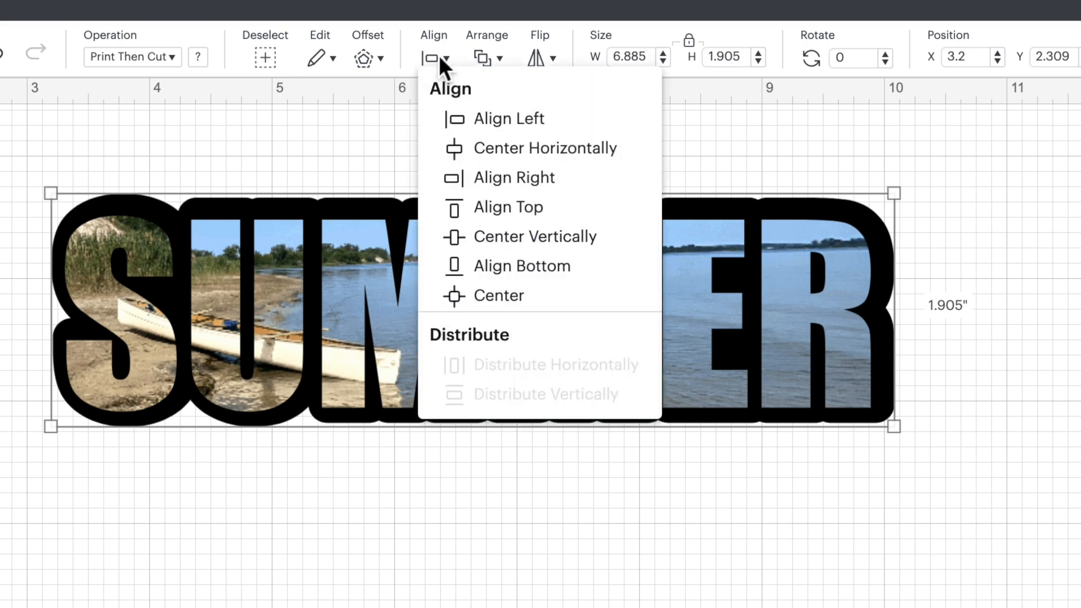
click(574, 309)
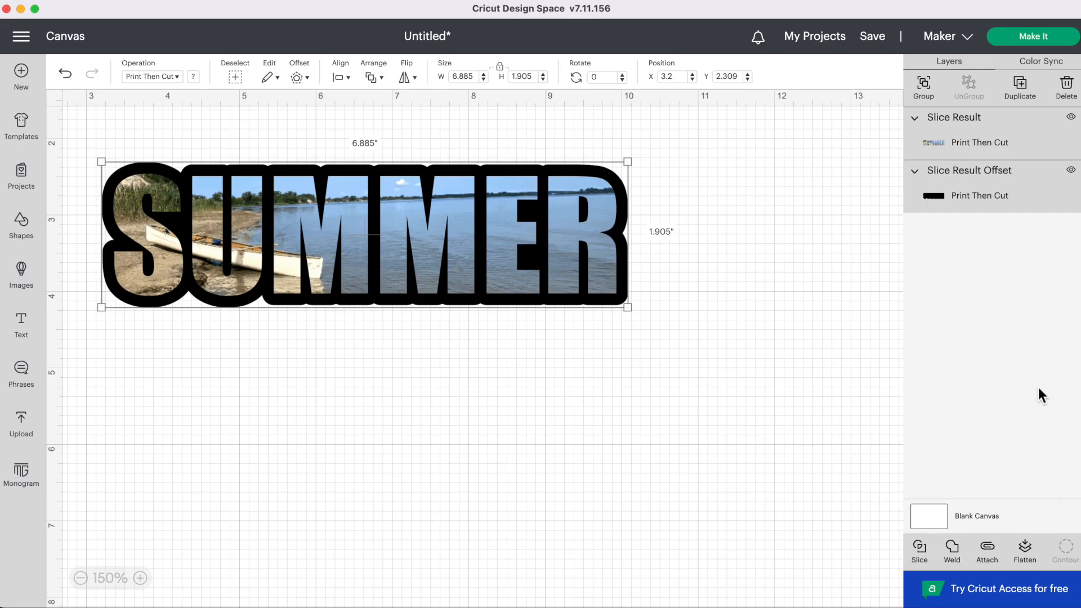
Attach the photo-filled lettering to its black offset and shift the attached design slightly up and to the left
click(994, 561)
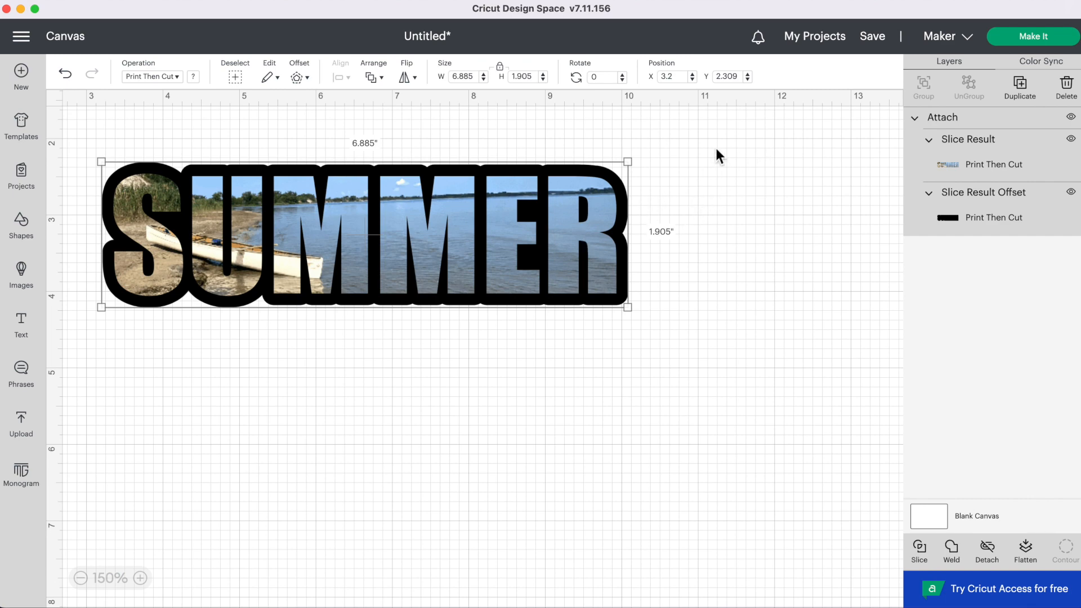
drag(586, 194, 571, 175)
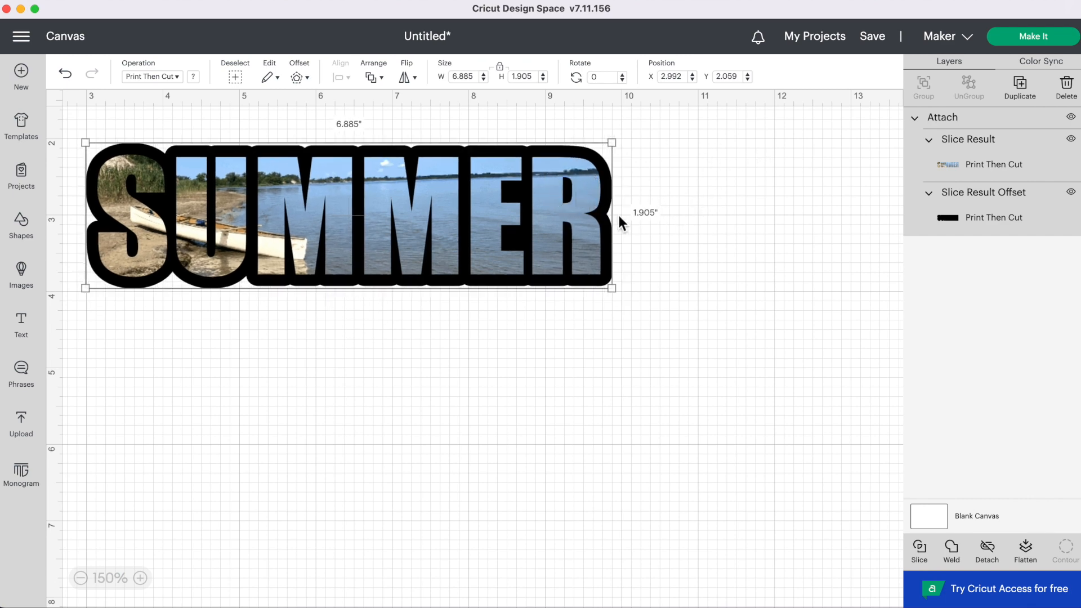
click(674, 248)
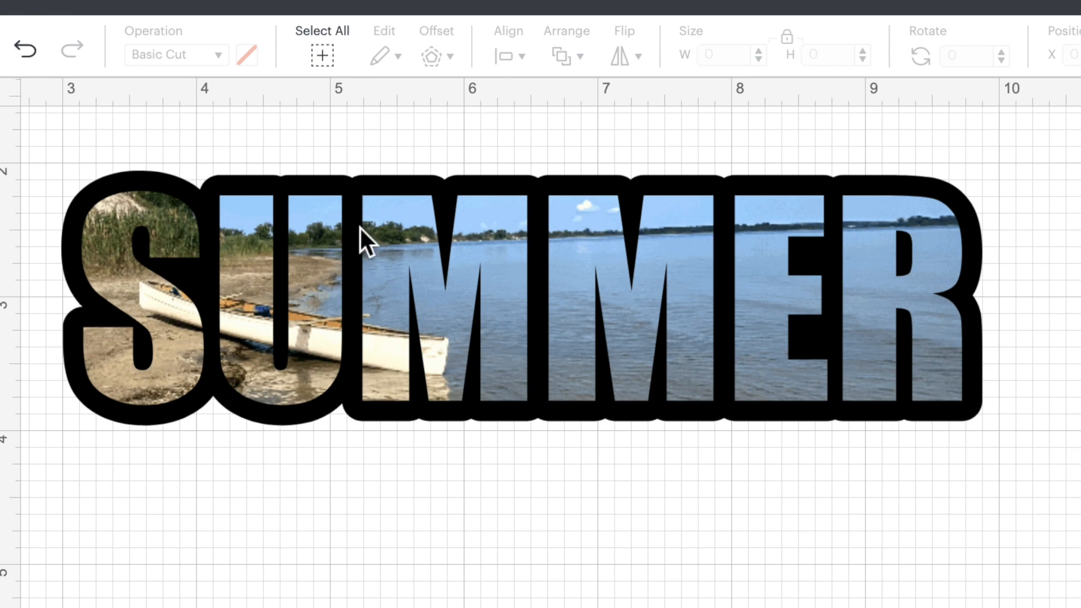
Delete the attached design from the canvas and add new text reading SUMMER in the Impact font
drag(1078, 193, 735, 367)
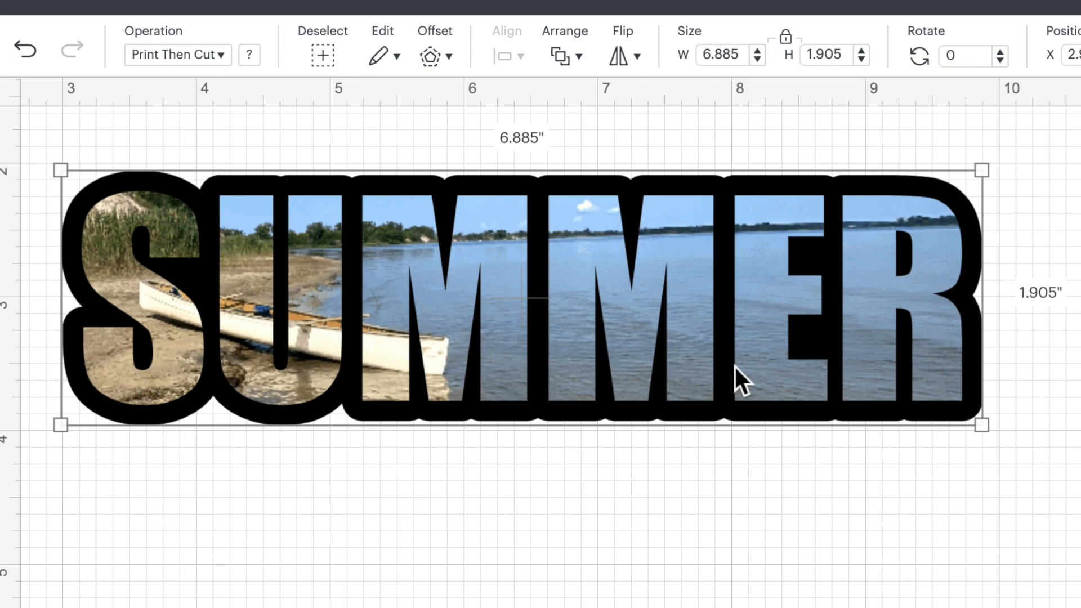
key(Delete)
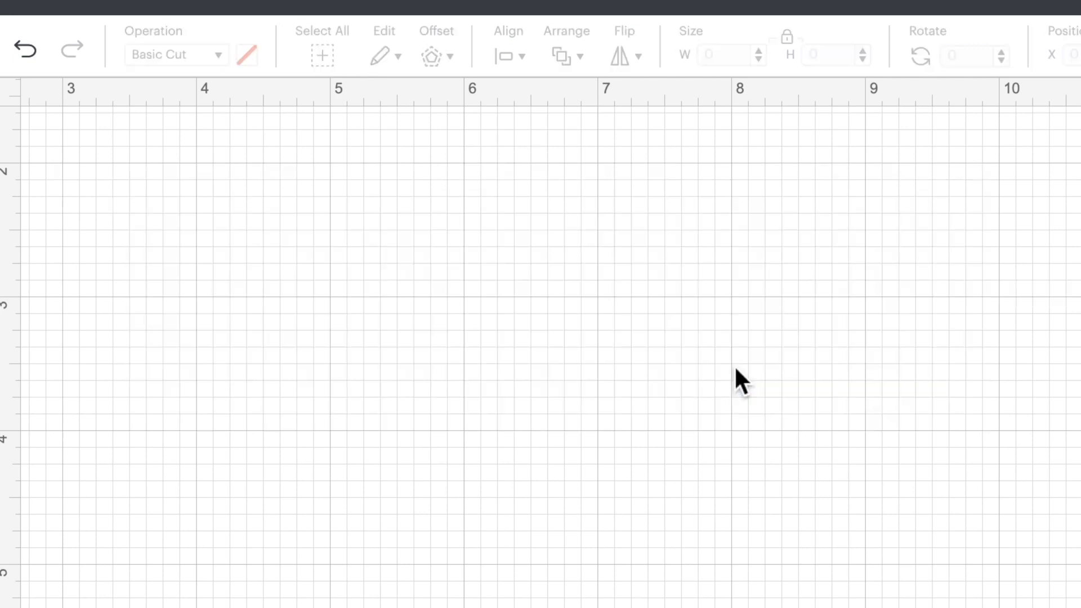
click(25, 331)
text(SUMMER)
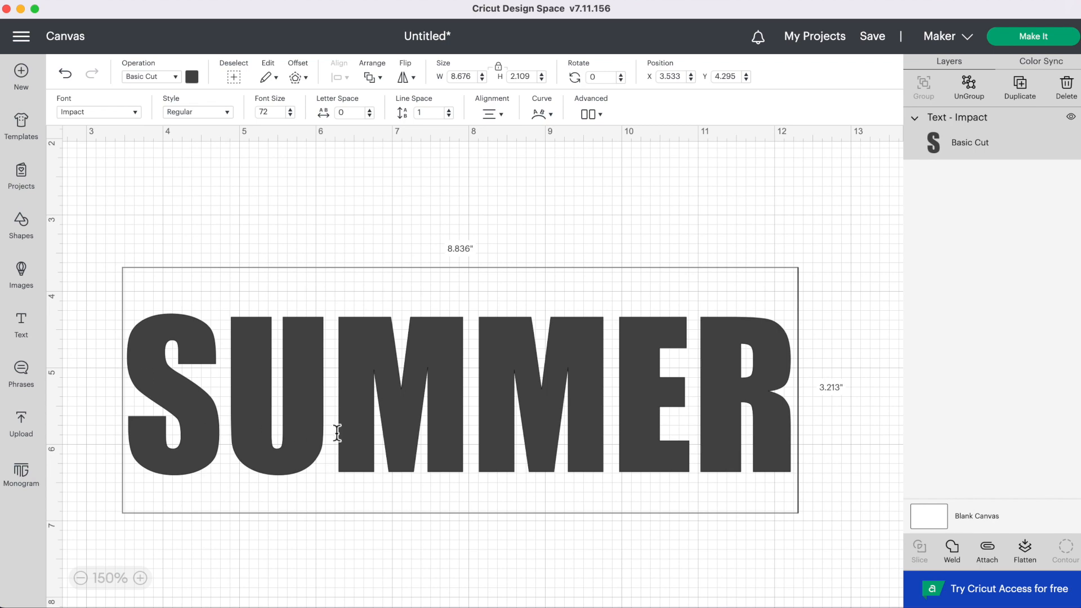
click(345, 401)
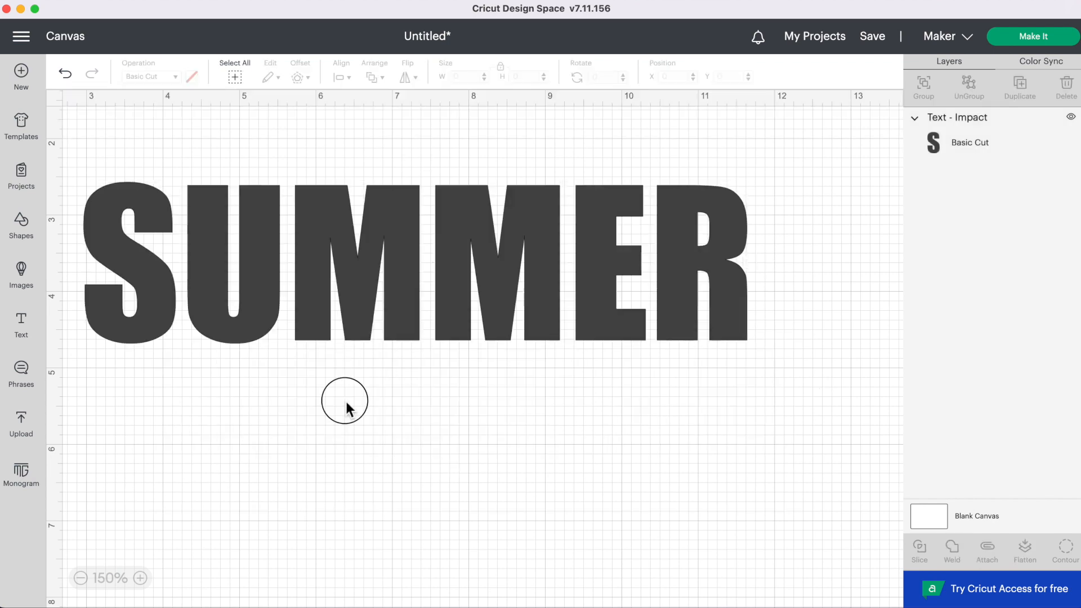
Add the three recently uploaded beach photos (canoe, sand dunes and trees by the water) to the canvas
click(22, 425)
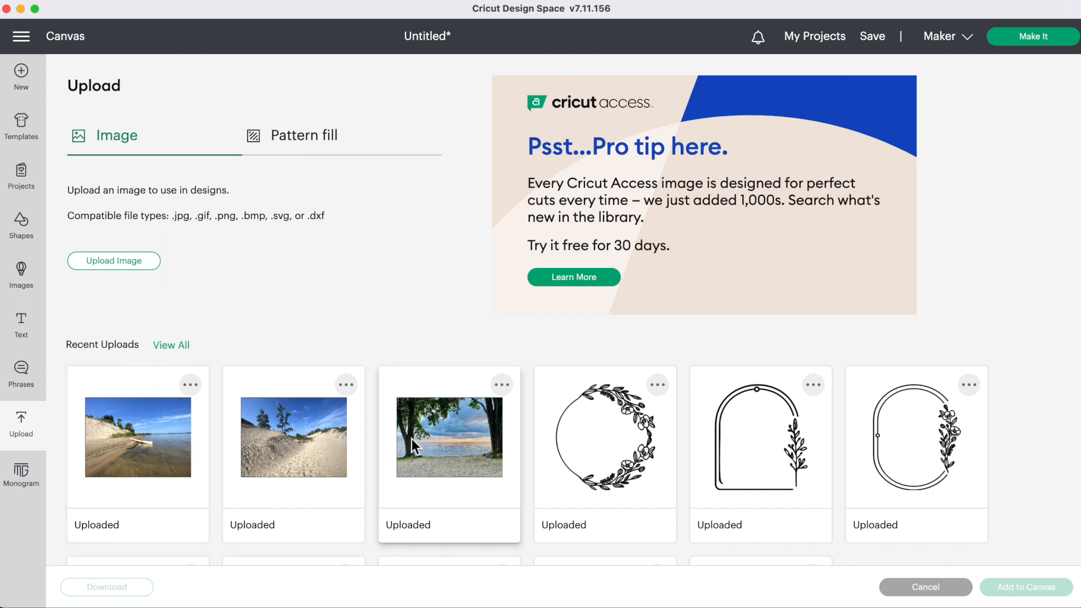
click(124, 438)
click(309, 431)
click(448, 438)
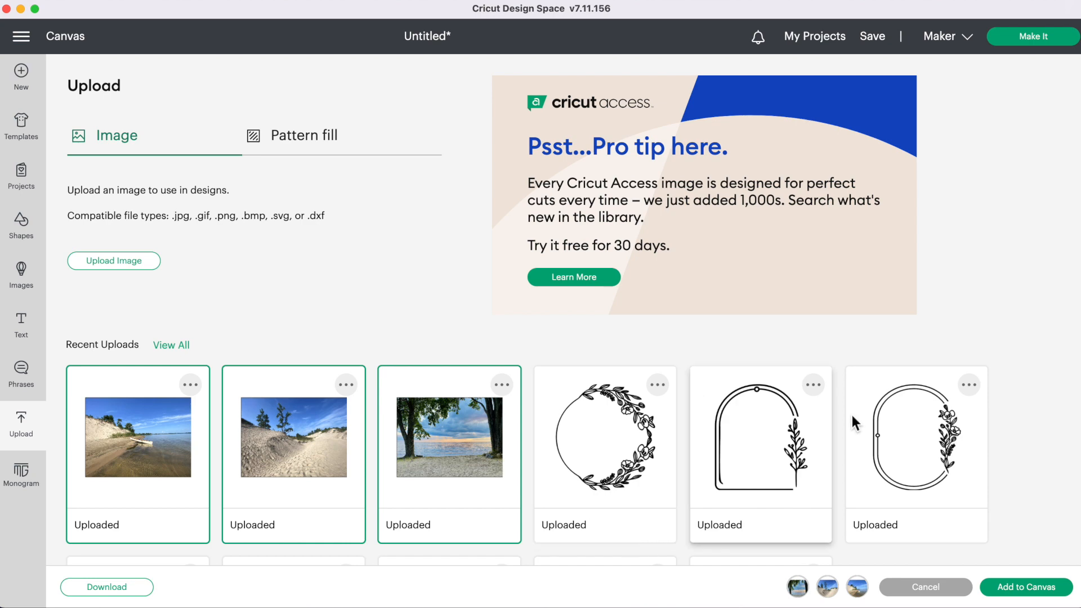
click(1045, 598)
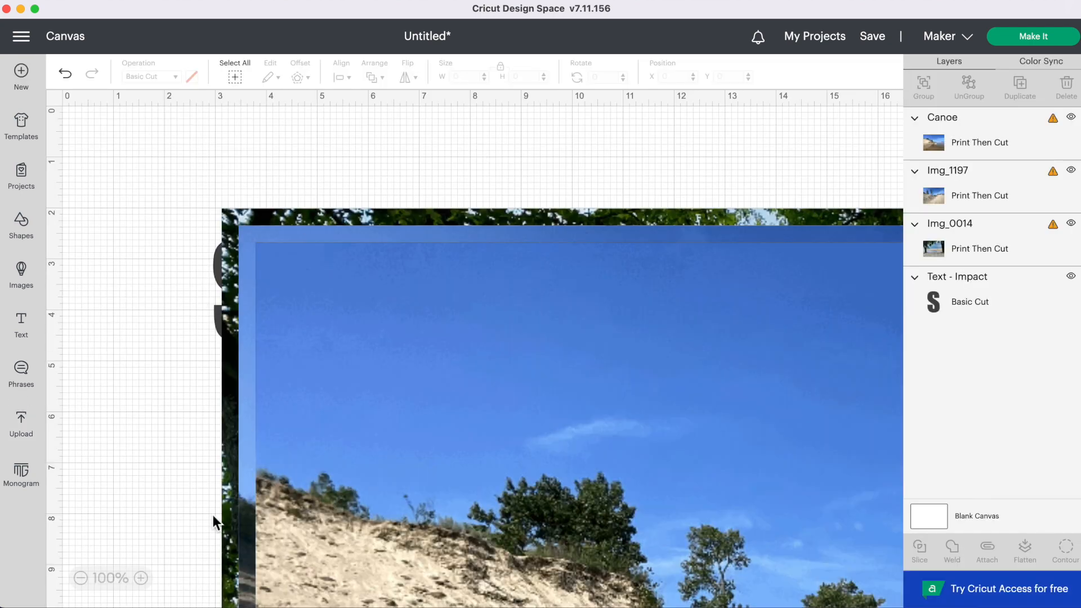
Scale the three photos down together to a combined width of 5 inches
drag(176, 513, 333, 519)
click(462, 77)
text(5)
key(Return)
Spread the three photos apart so that each one is fully visible on the canvas
drag(337, 293, 696, 315)
click(528, 402)
drag(654, 350, 429, 415)
drag(429, 414, 204, 403)
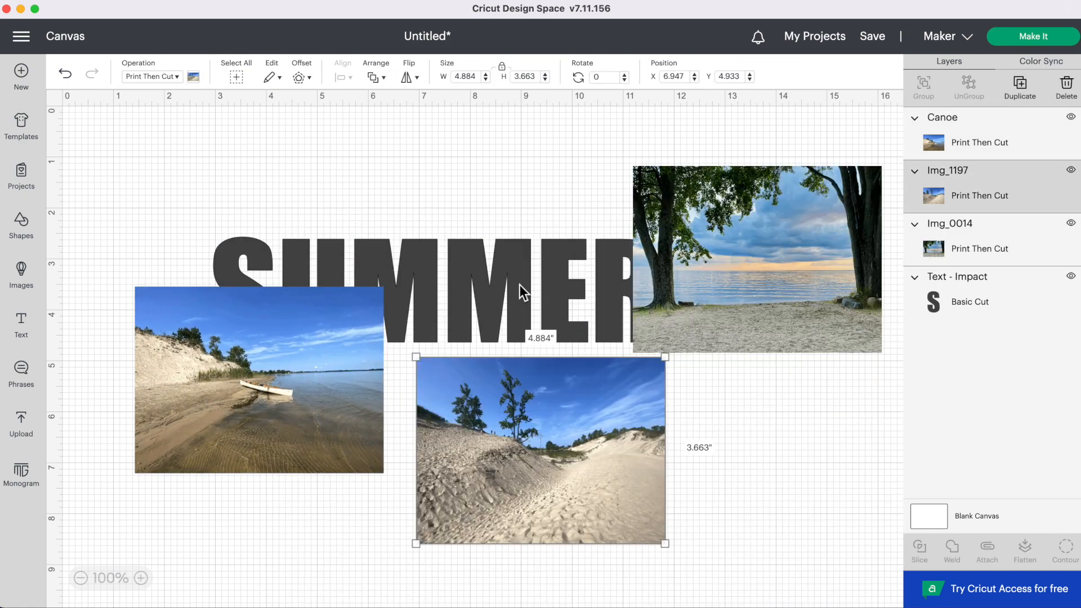
Move the SUMMER text above the canoe and dune photos and bring it to the front
drag(505, 300, 462, 235)
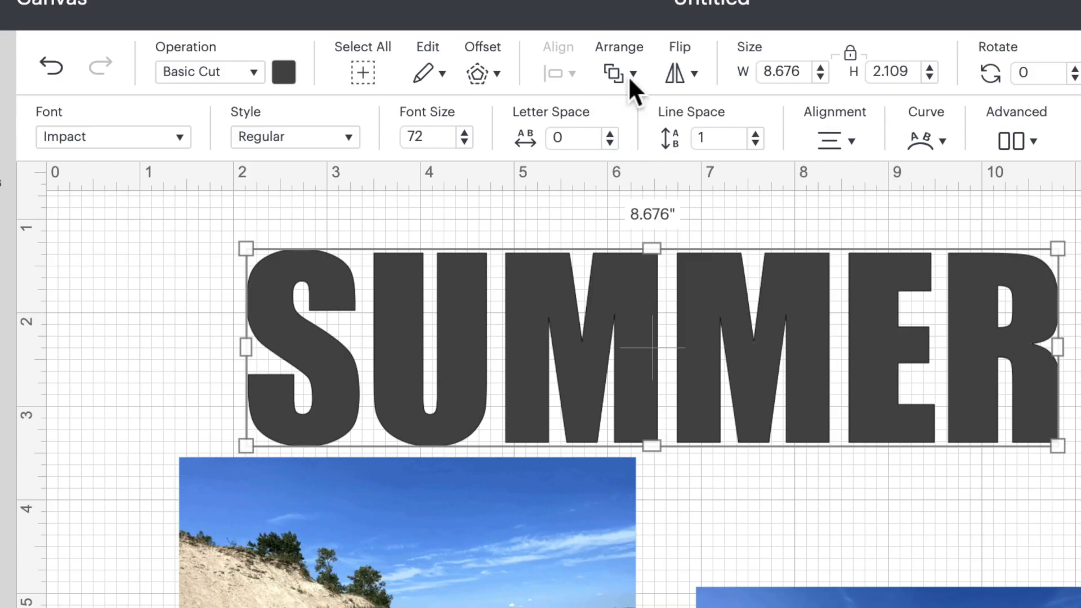
click(379, 79)
click(753, 116)
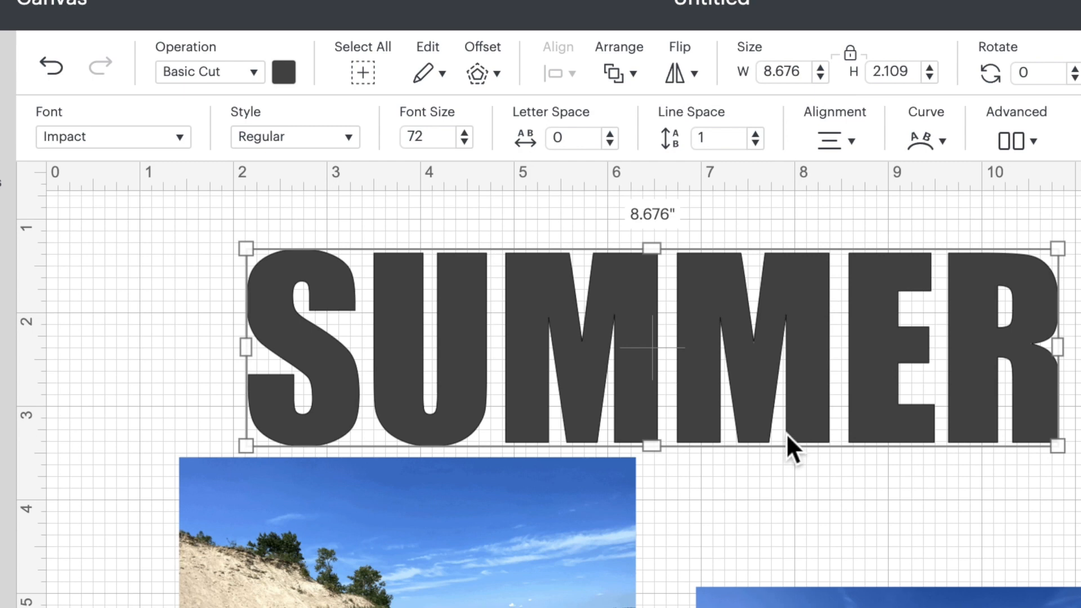
Change the SUMMER text's operation to Score and enlarge it proportionally to about 10.85 inches wide
click(251, 74)
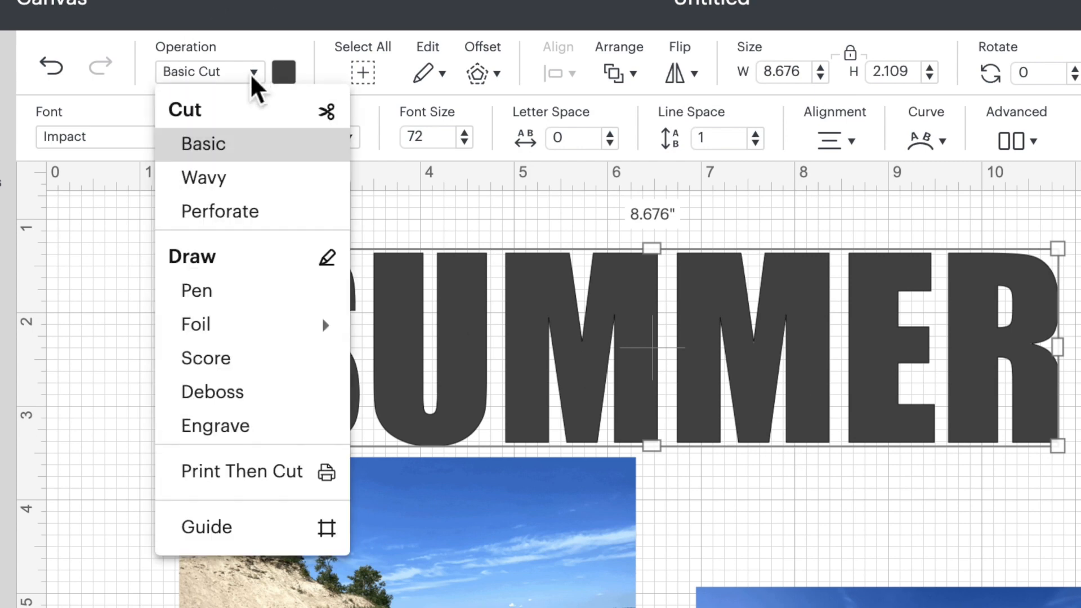
click(251, 360)
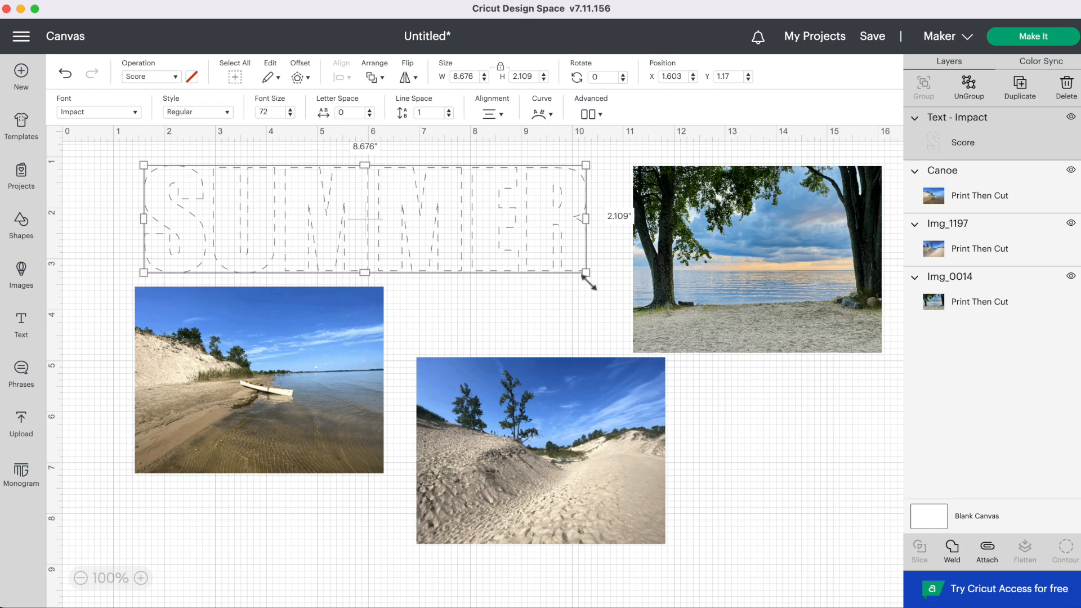
drag(588, 284, 616, 309)
Arrange the photos side by side beneath the score lettering: dunes under the first letters, trees in the middle, canoe under the last letters
drag(356, 417, 321, 299)
drag(534, 537, 471, 339)
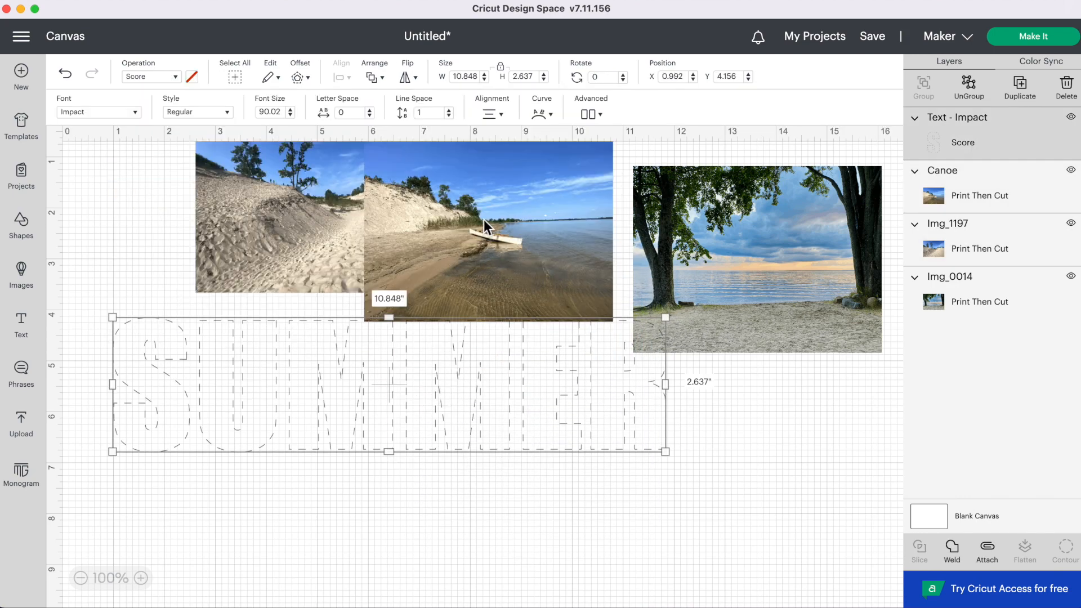
drag(484, 220, 597, 407)
drag(755, 248, 418, 404)
click(375, 210)
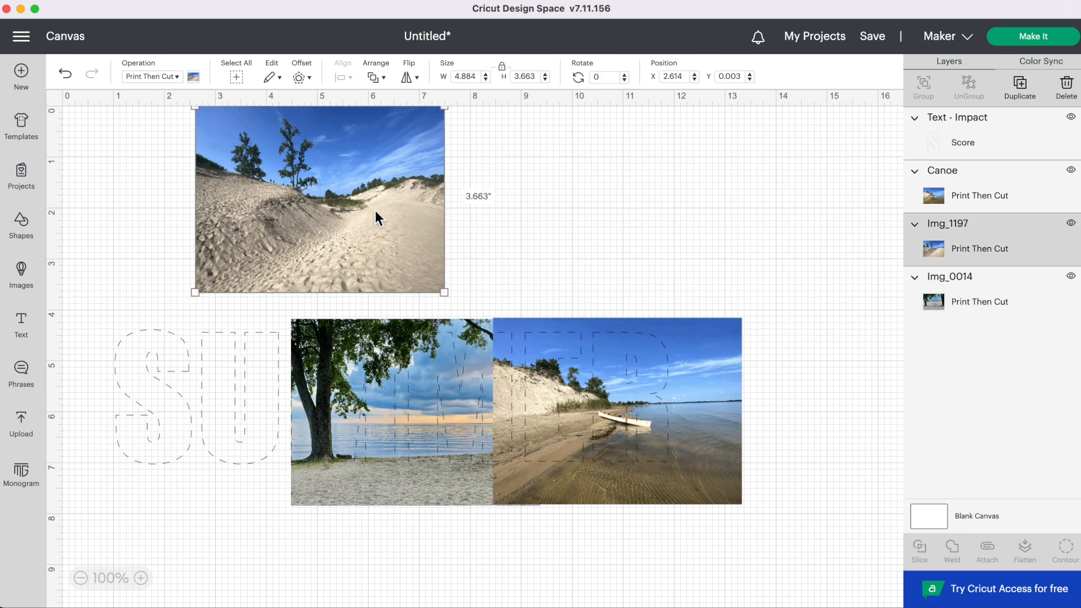
drag(382, 256, 276, 457)
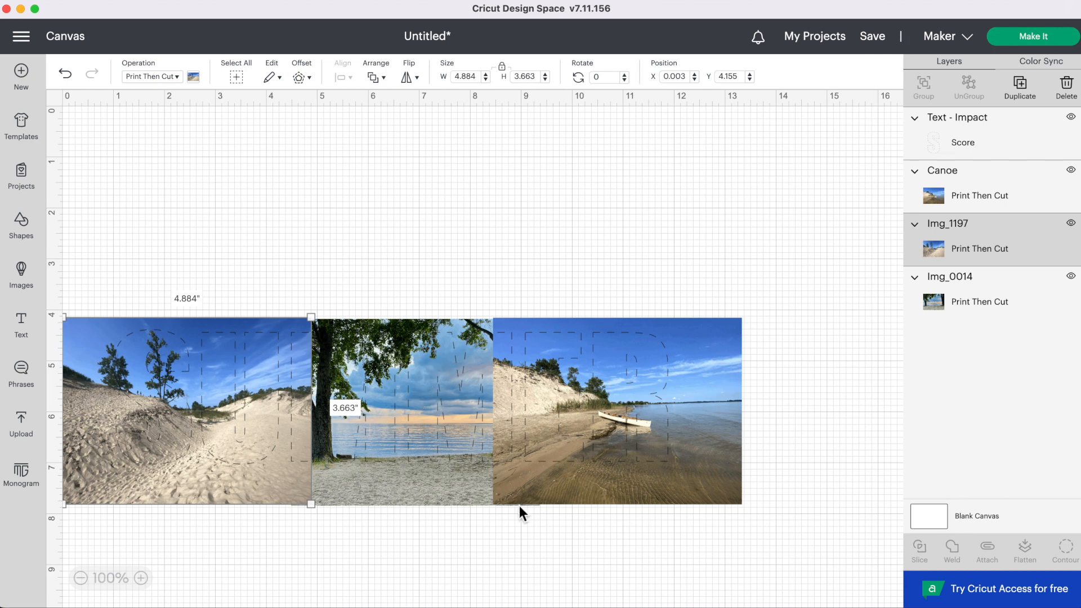
drag(423, 496, 399, 497)
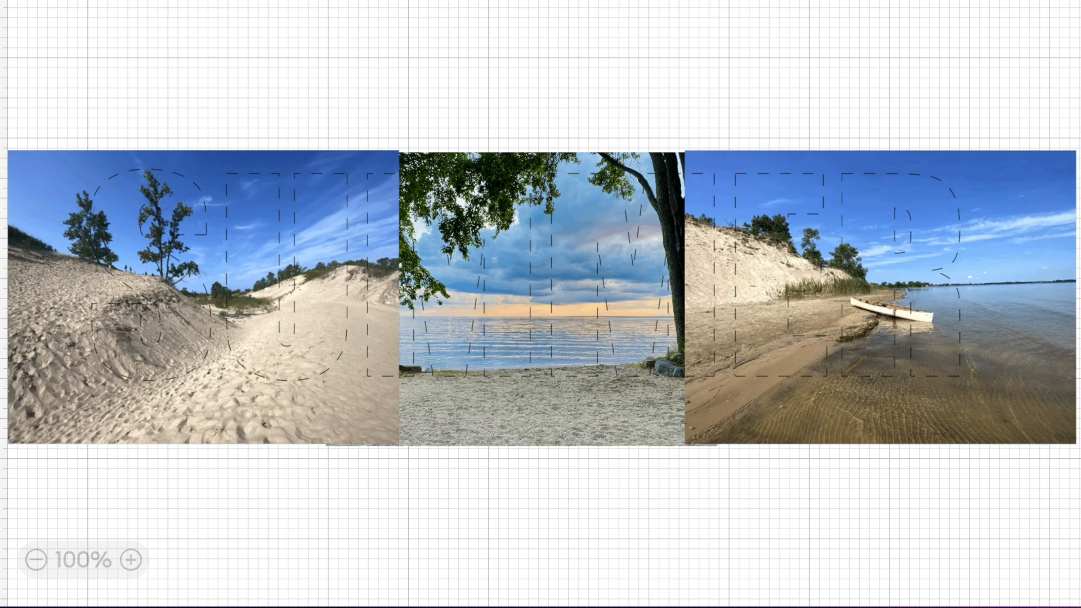
Slice the dune photo with the SUMMER score text
scroll(541, 304, right, 2)
scroll(540, 304, left, 2)
scroll(541, 304, down, 2)
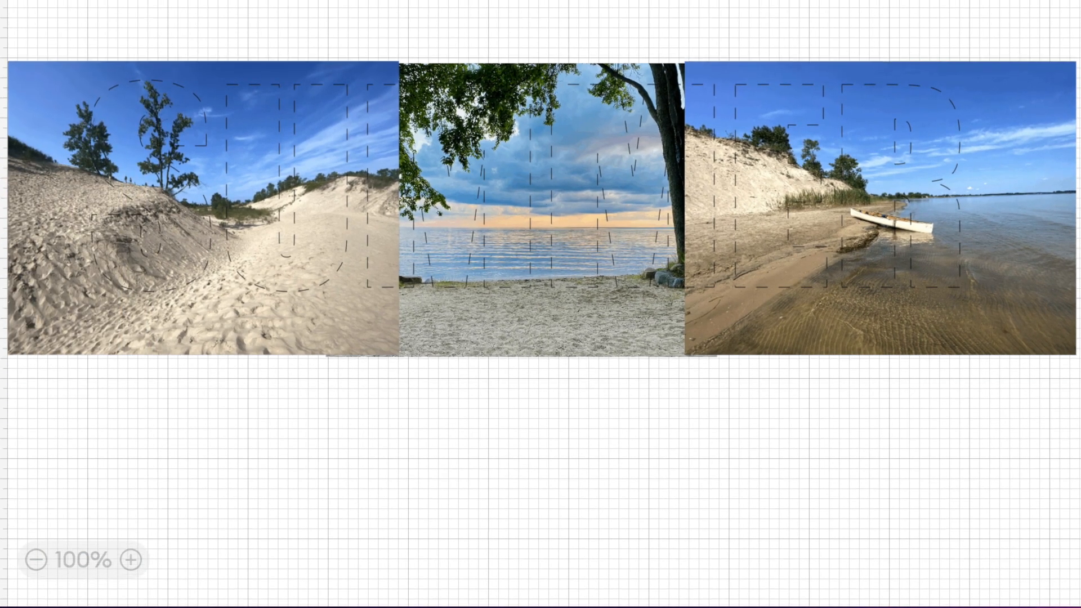
click(967, 248)
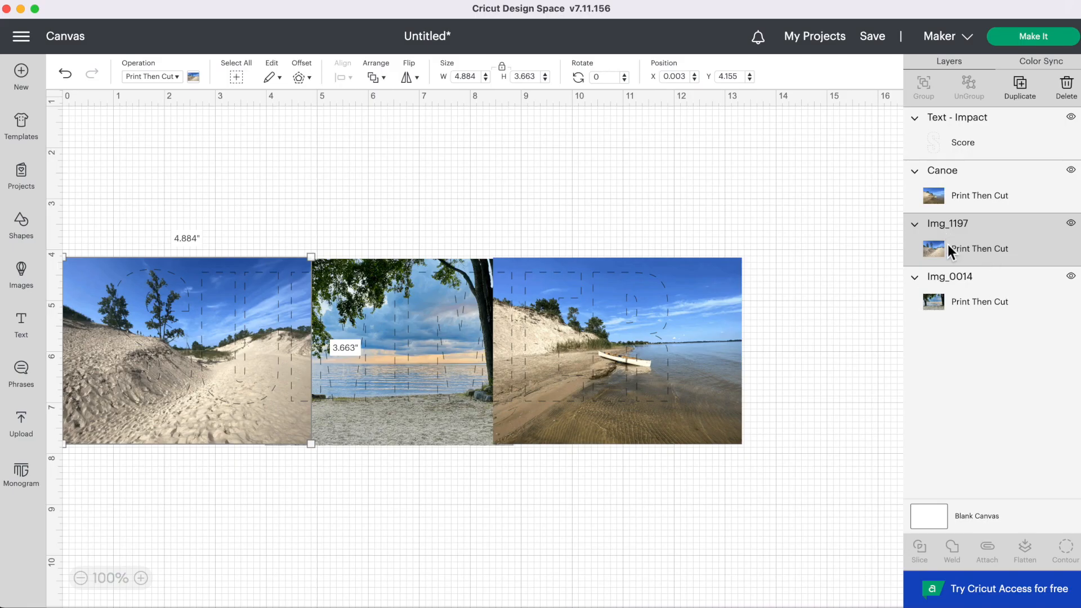
click(961, 137)
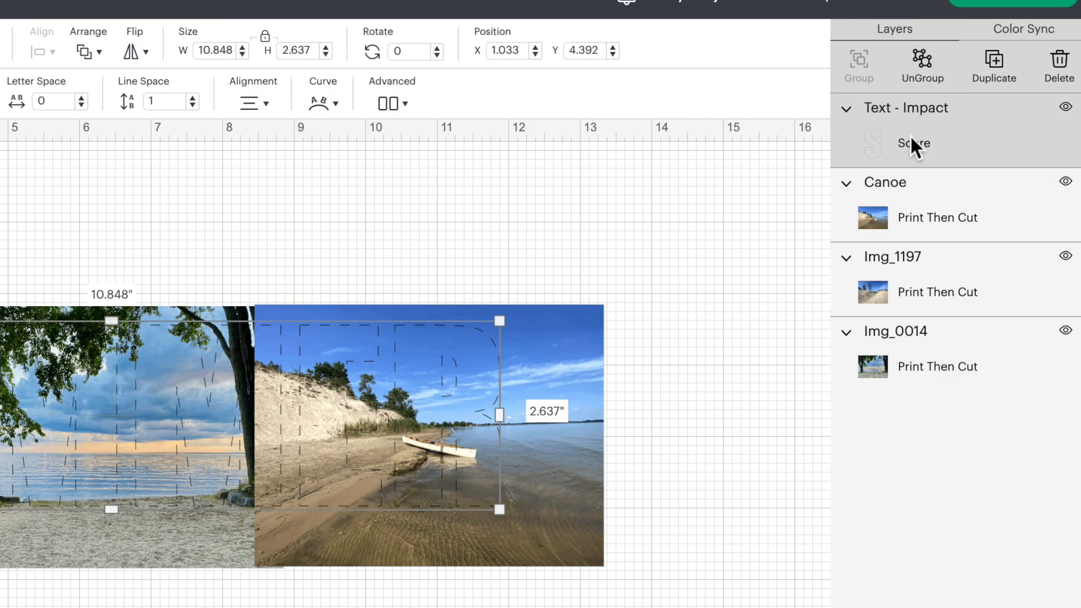
shift+click(921, 296)
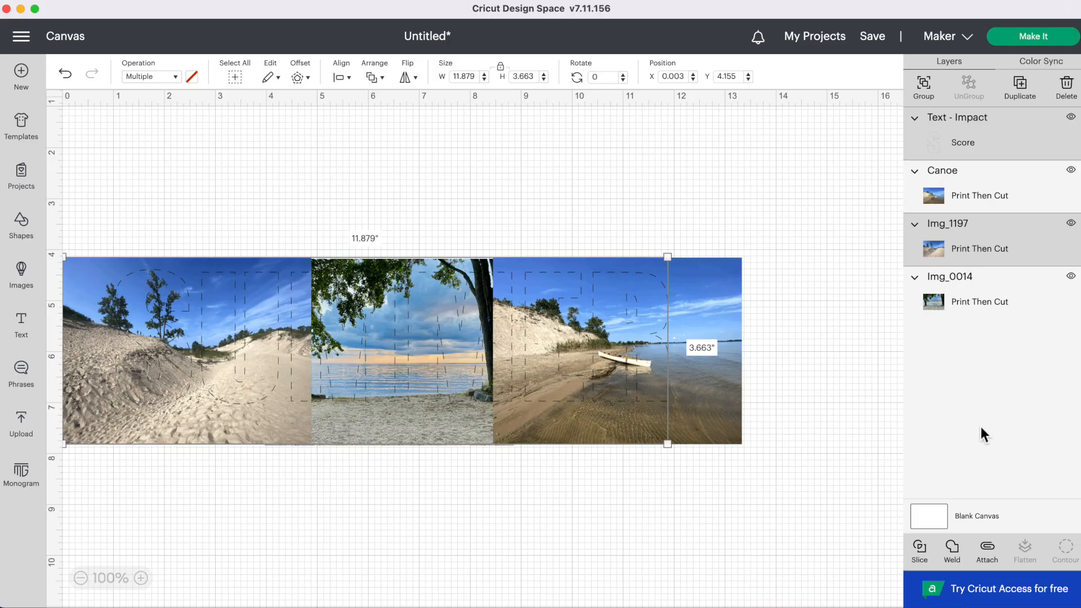
click(919, 553)
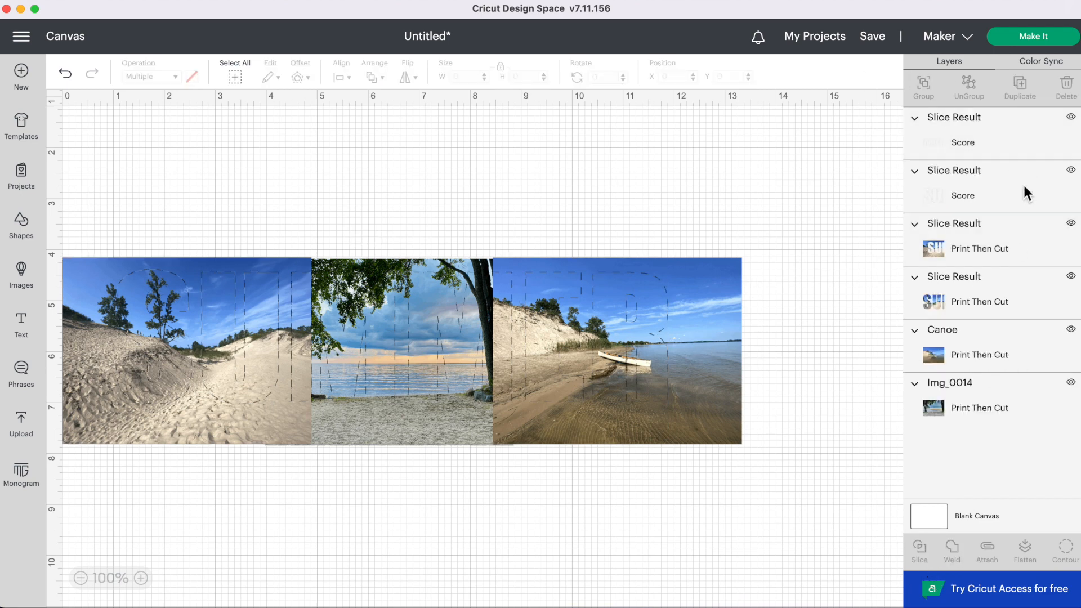
Delete the leftover dune photo around the sliced letters and the score outline lying over those letters
click(76, 263)
key(Delete)
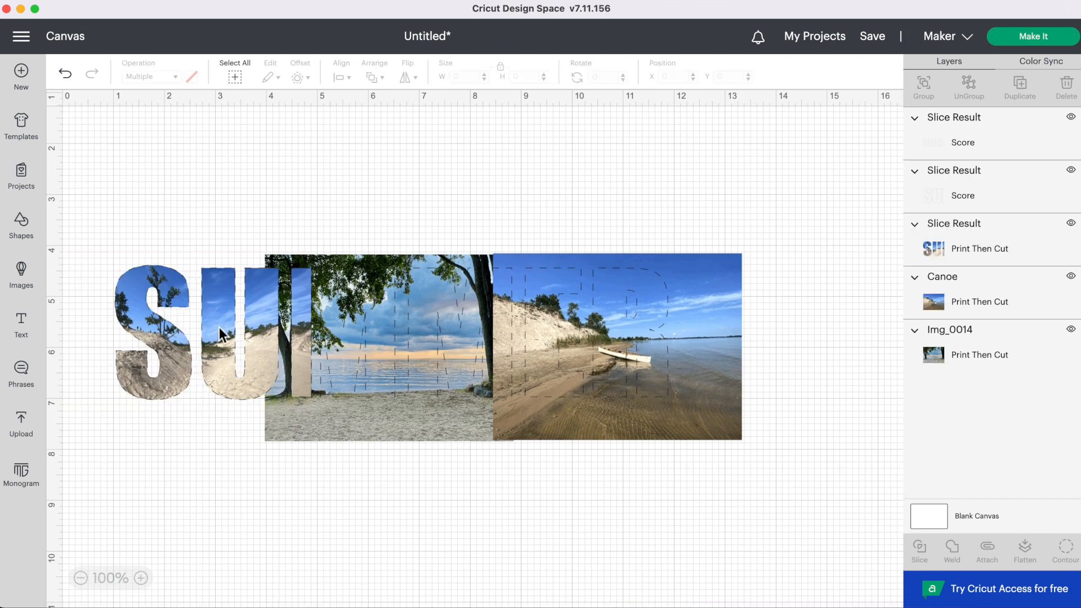
click(978, 141)
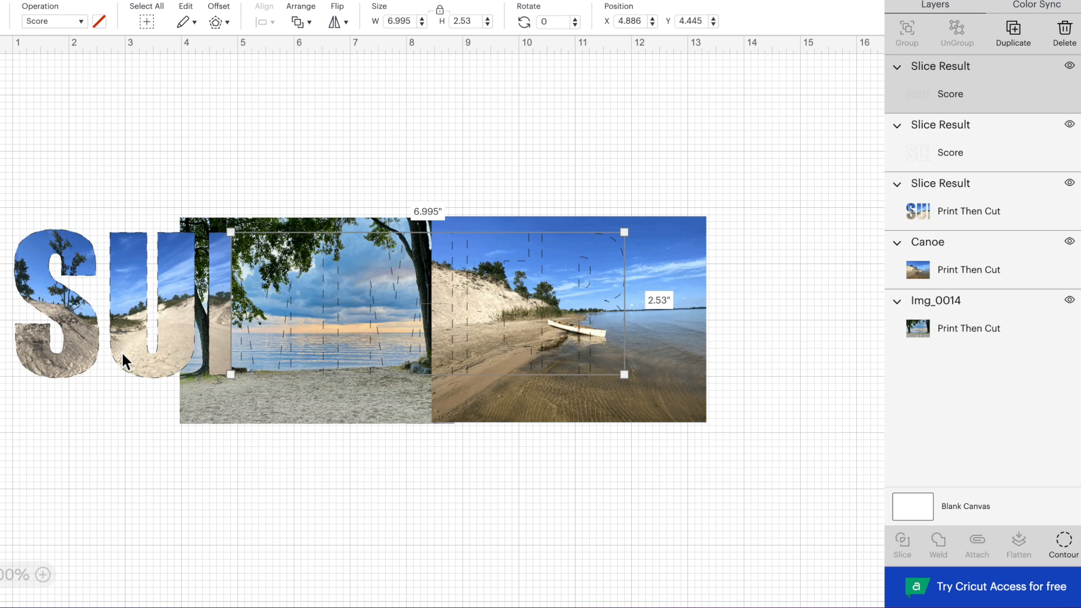
click(941, 151)
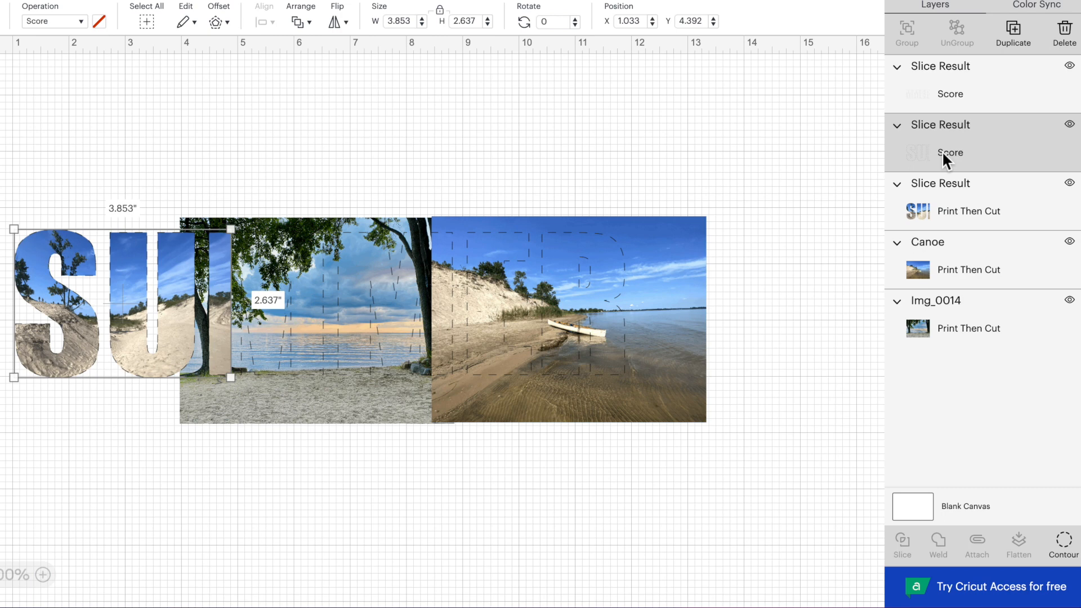
key(Delete)
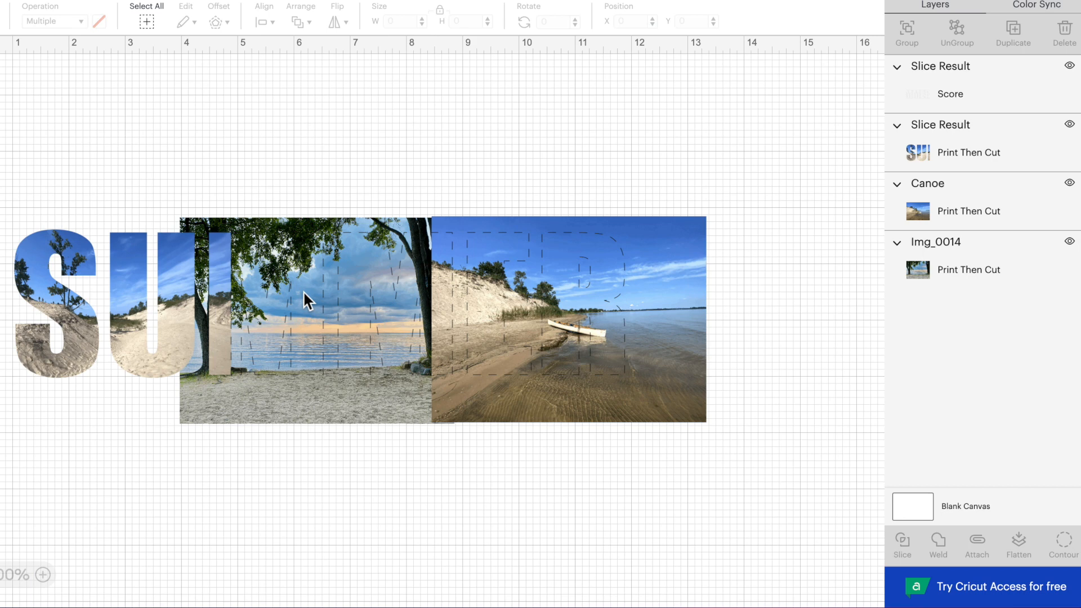
Slice the tree photo (Img_0014) with the remaining score lettering
click(994, 94)
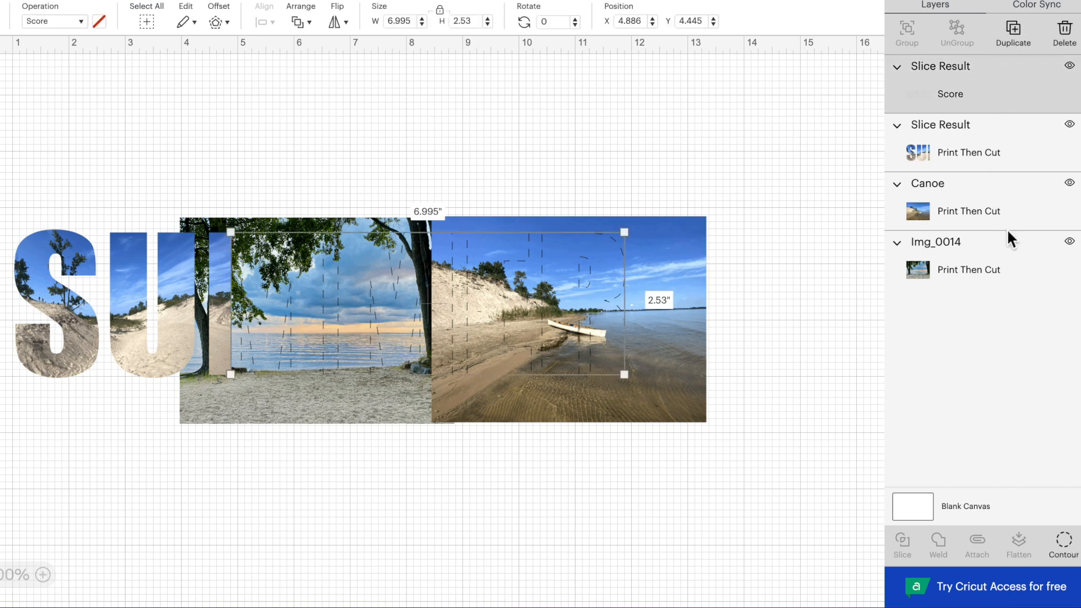
shift+click(987, 269)
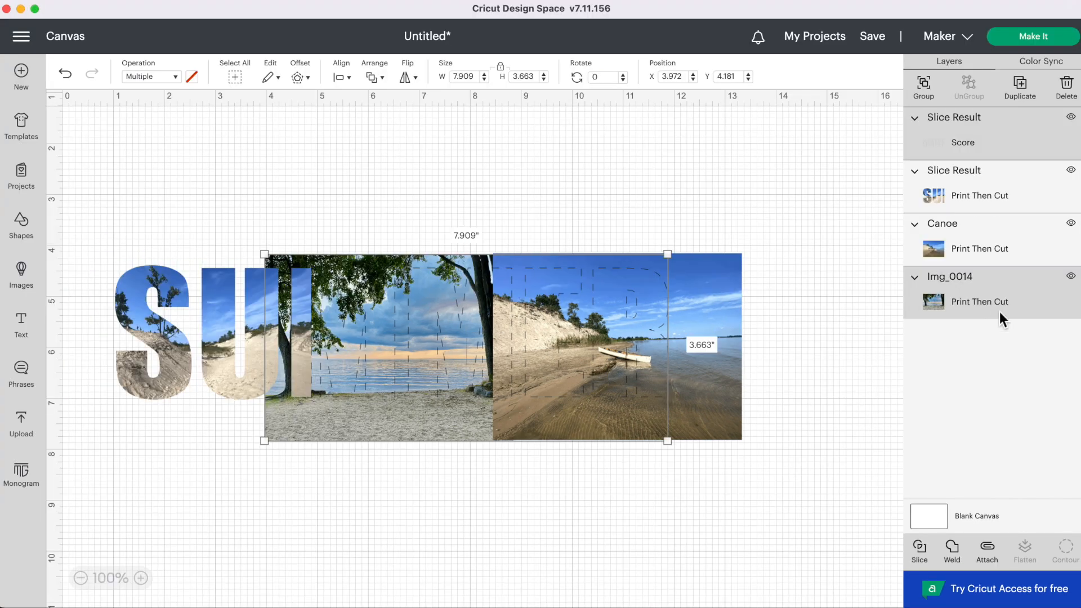
click(920, 549)
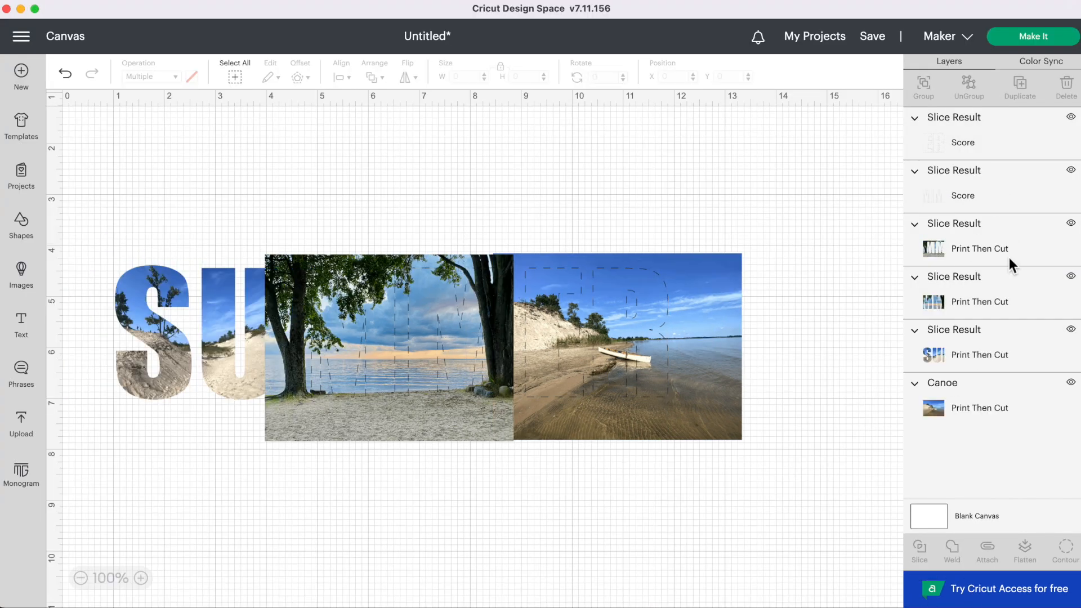
Delete the leftover tree photo around the sliced MM letters and the score outline lying over them
click(1009, 258)
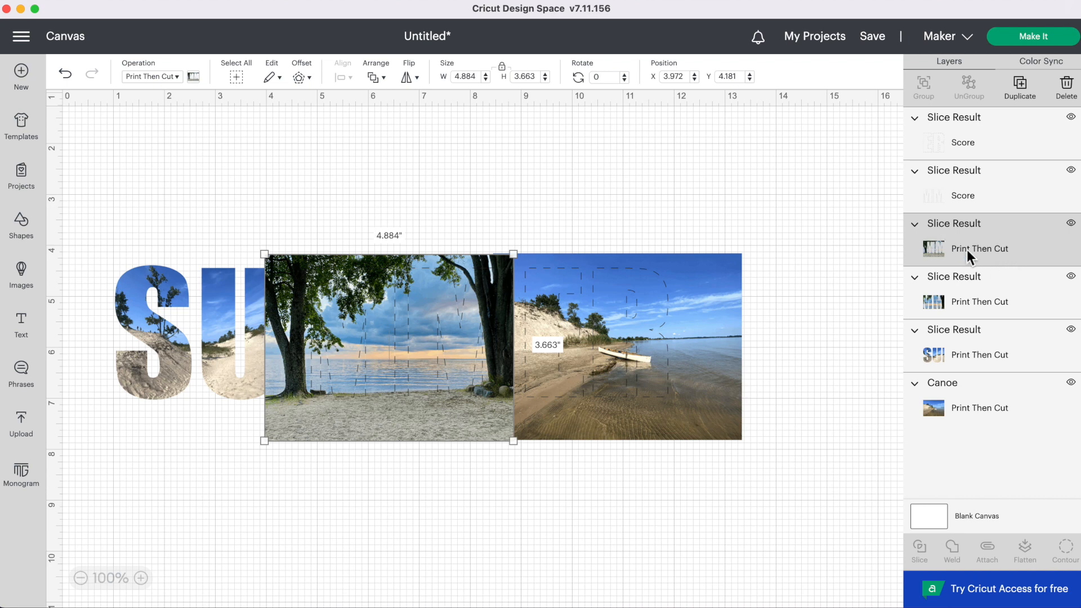
key(Delete)
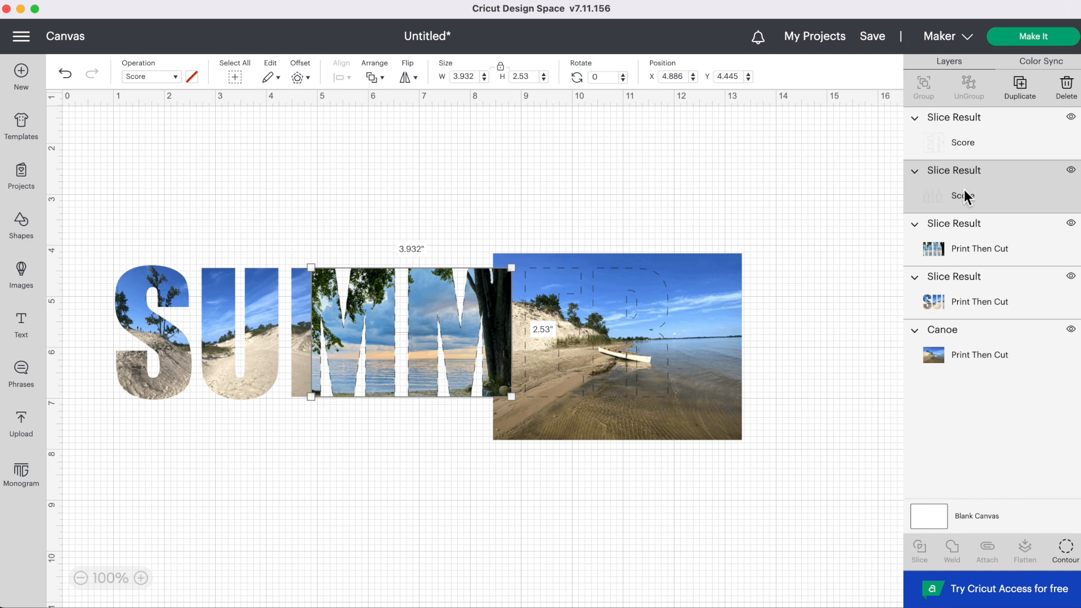
key(Delete)
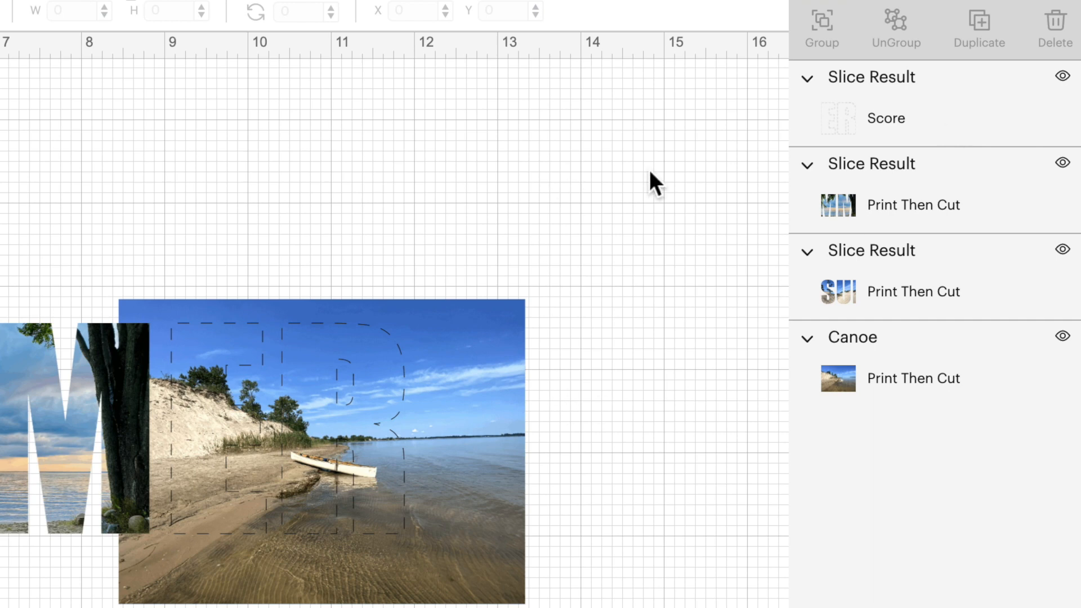
Slice the canoe photo with the remaining ER score lettering
click(925, 113)
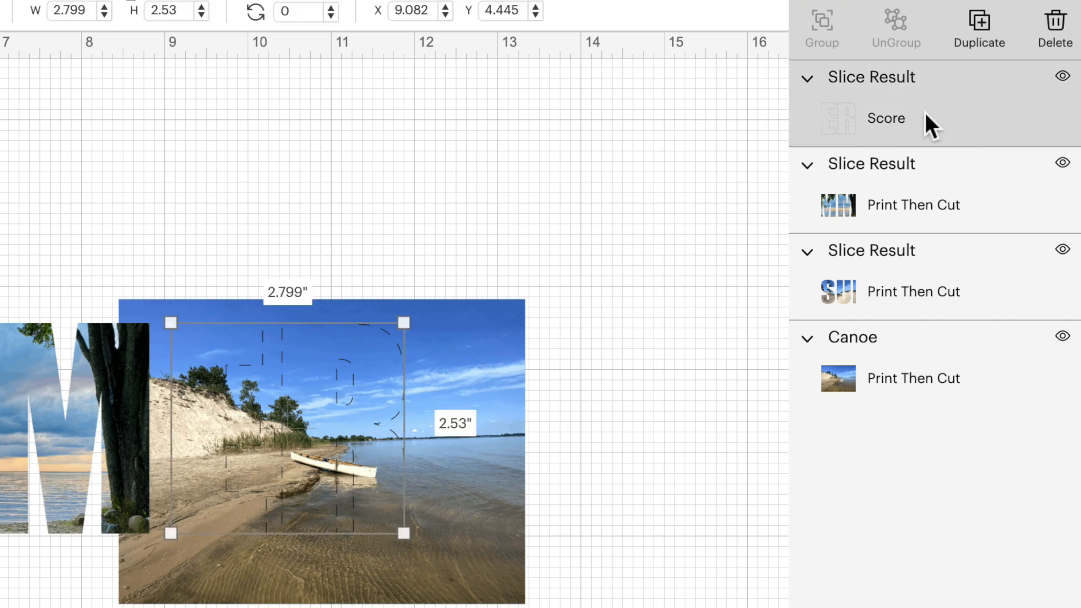
click(957, 388)
click(919, 562)
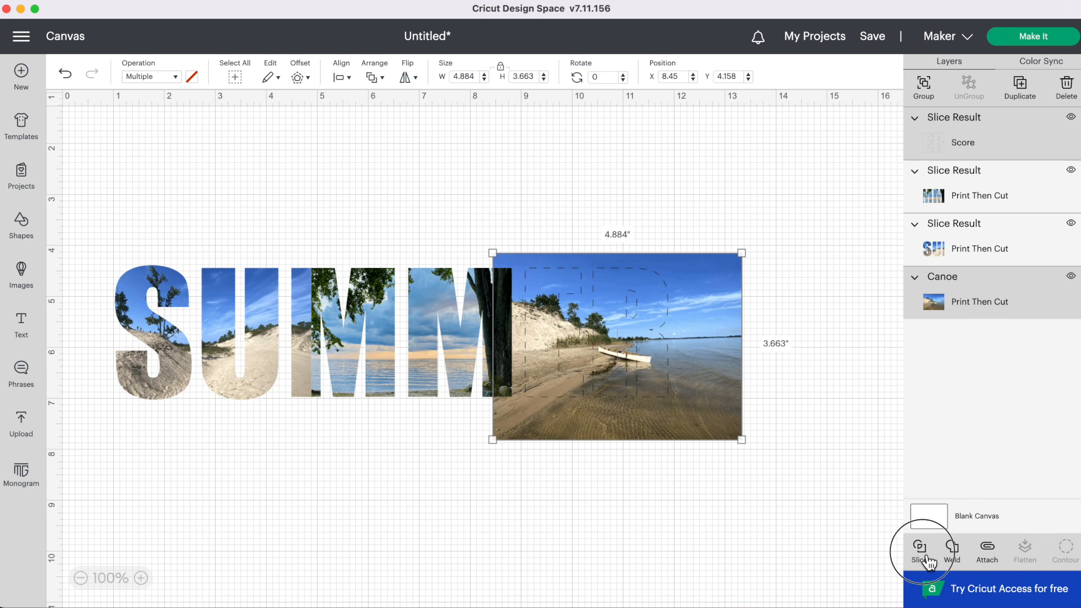
Delete the leftover canoe photo around the sliced ER letters and the last score outline over them
click(733, 286)
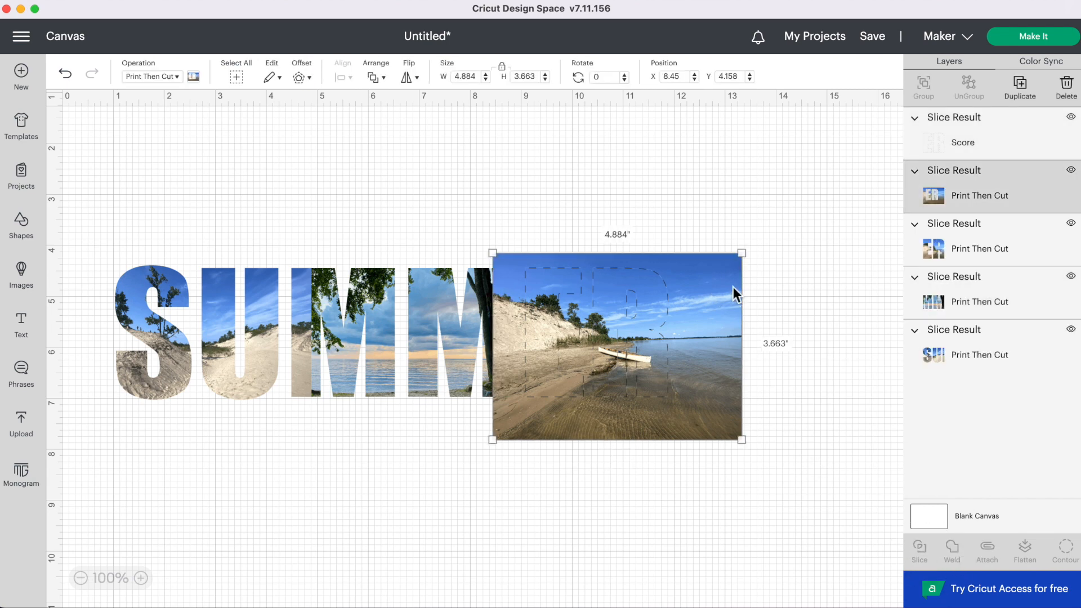
key(Delete)
click(977, 144)
key(Delete)
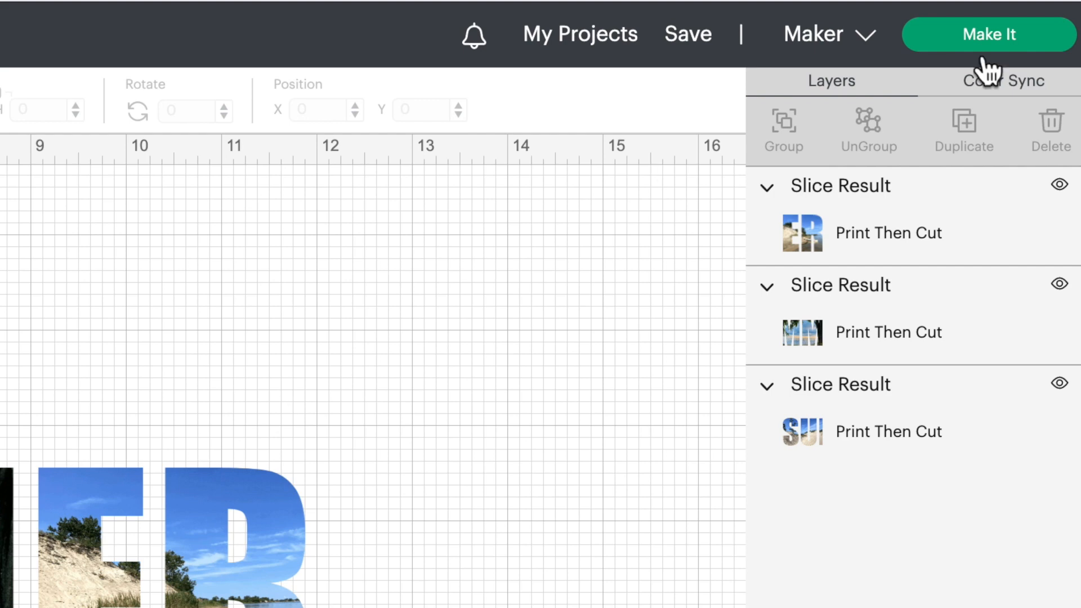
Preview how the separate photo letter pieces are laid out on the cutting mat, then return to the canvas
click(1021, 49)
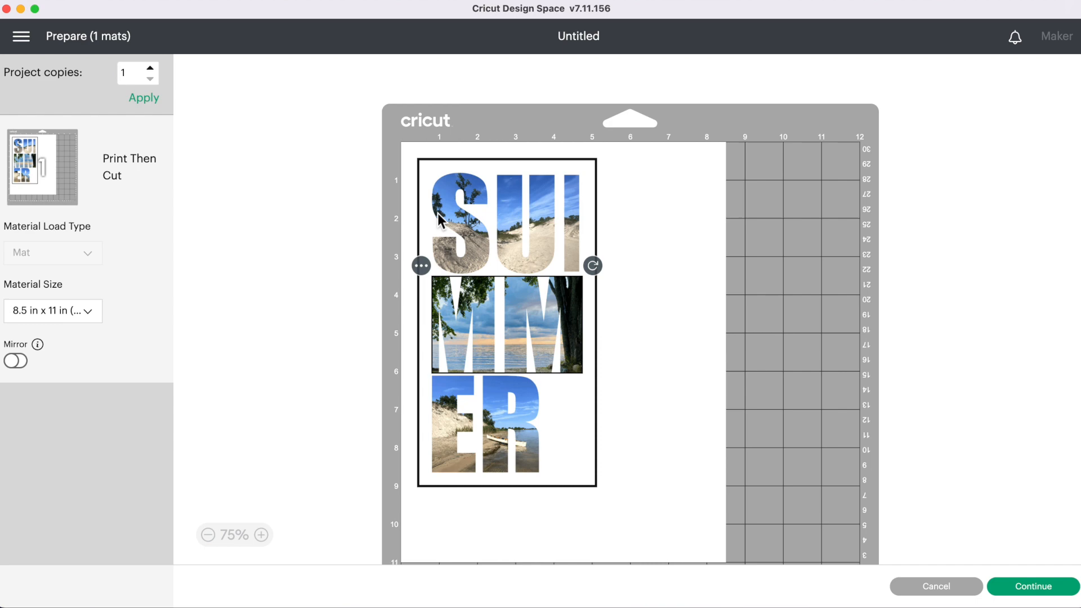
click(942, 590)
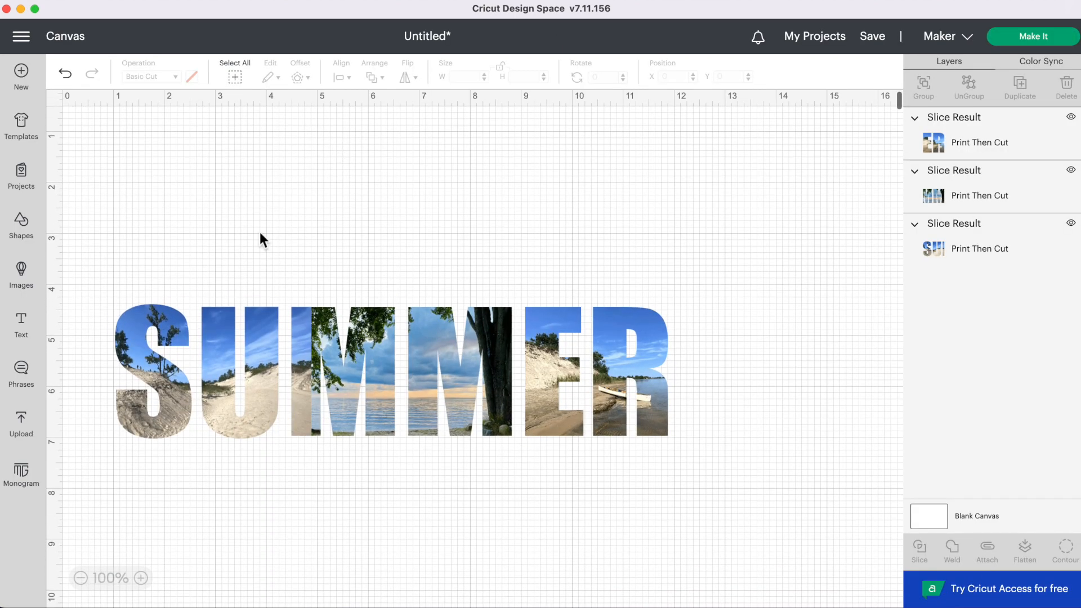
Attach the three photo letter pieces together and scale the SUMMER lettering down to about 8.28 in wide
drag(180, 185, 696, 467)
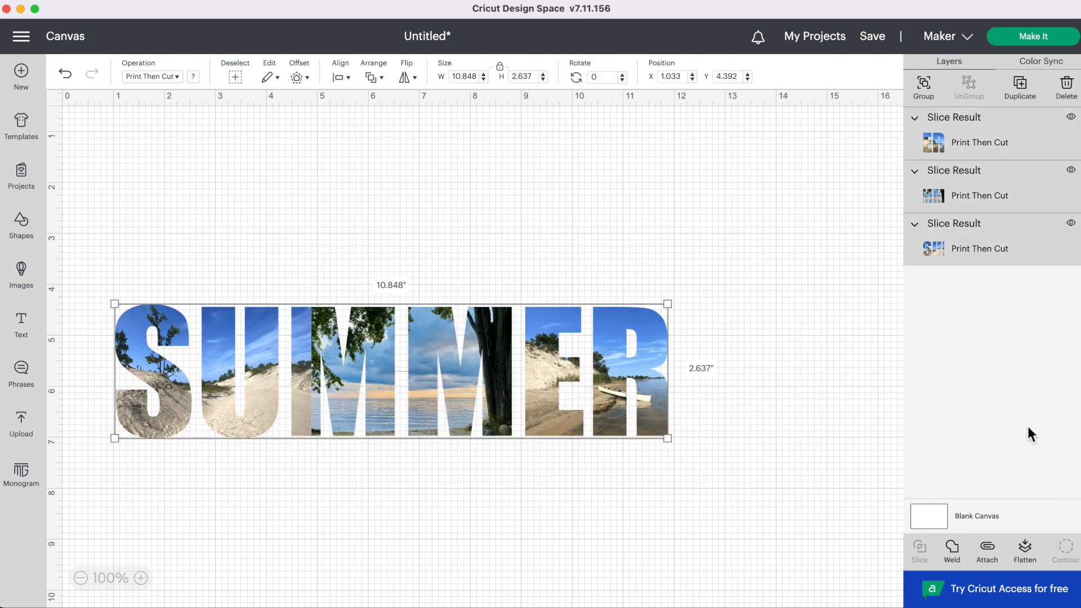
click(991, 558)
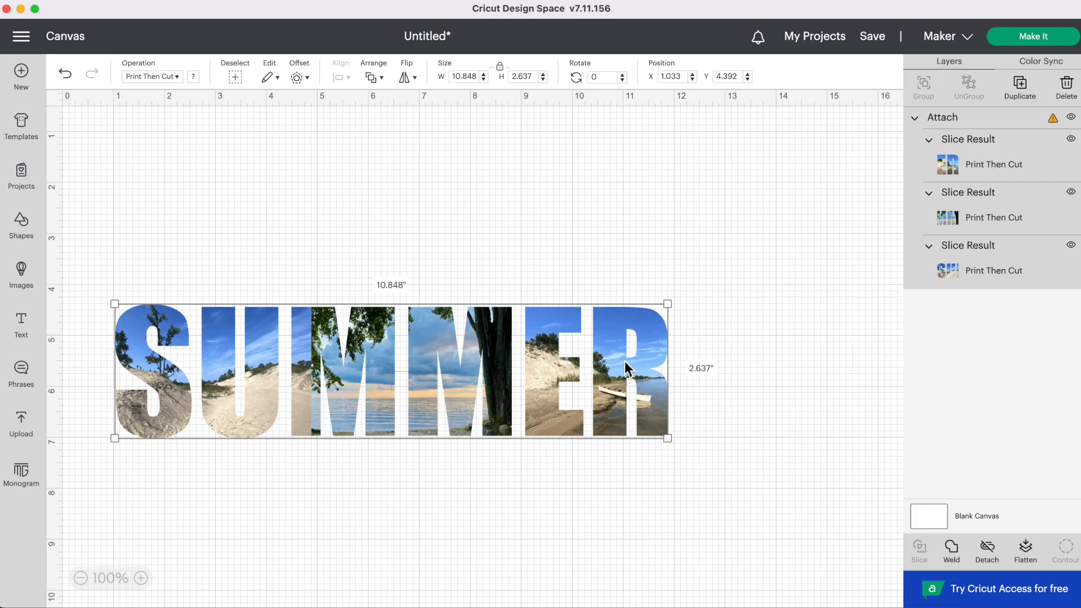
drag(621, 364, 620, 277)
drag(670, 361, 537, 324)
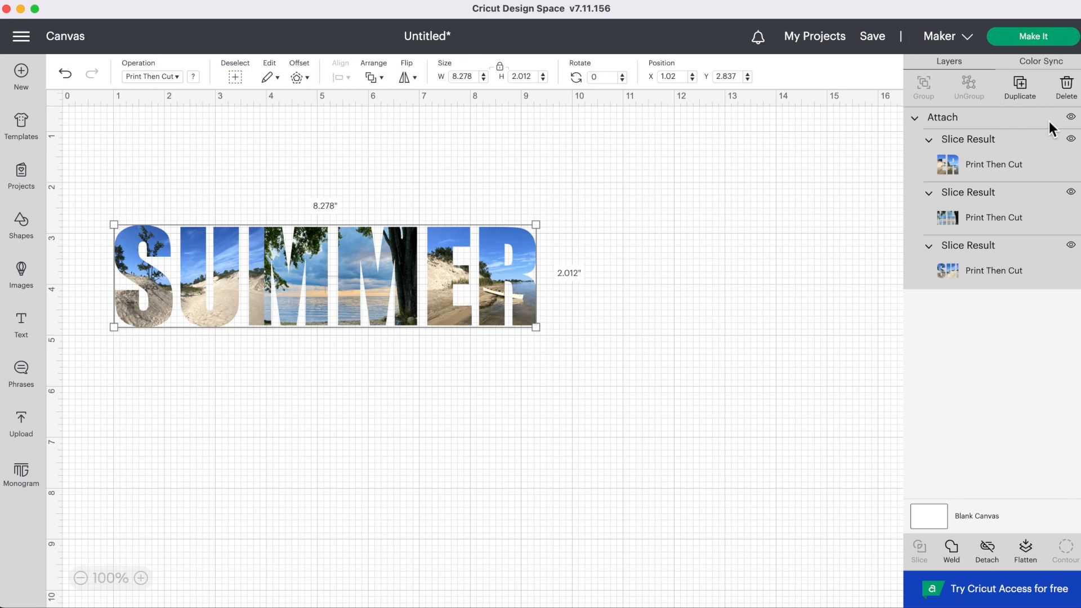
Check the mat layout of the attached SUMMER lettering and go back to the canvas
click(1031, 38)
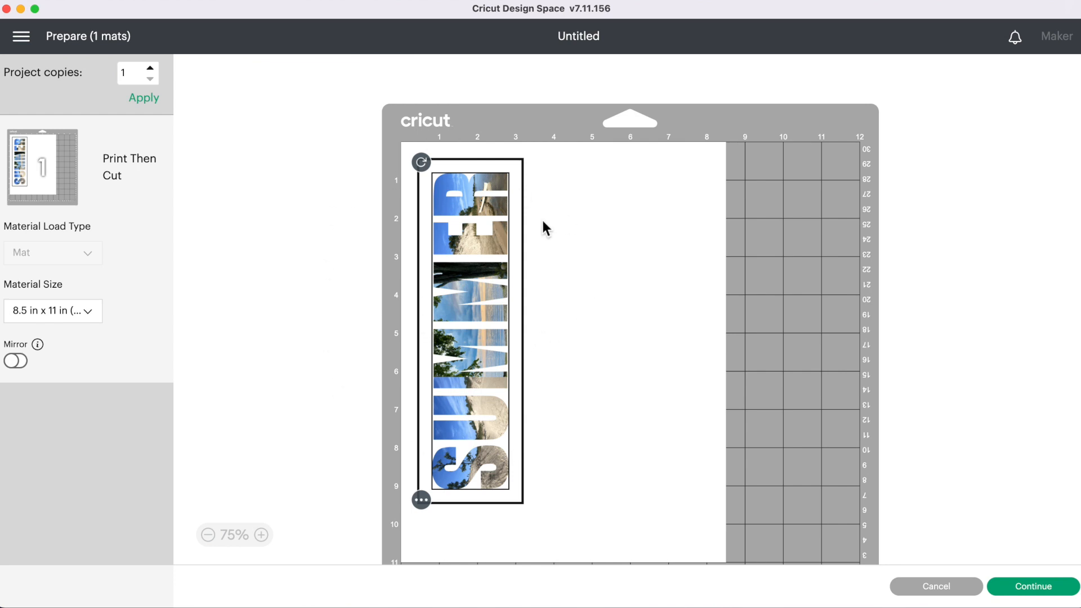
click(957, 588)
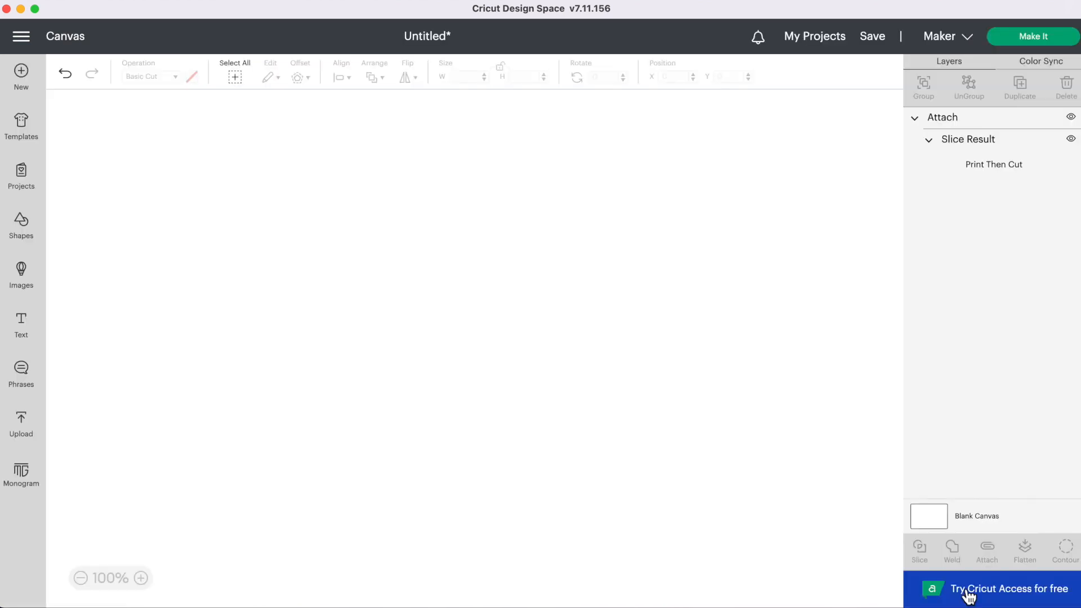
Add a 0.25 in offset with rounded corners and welded offsets around the attached SUMMER lettering
click(387, 282)
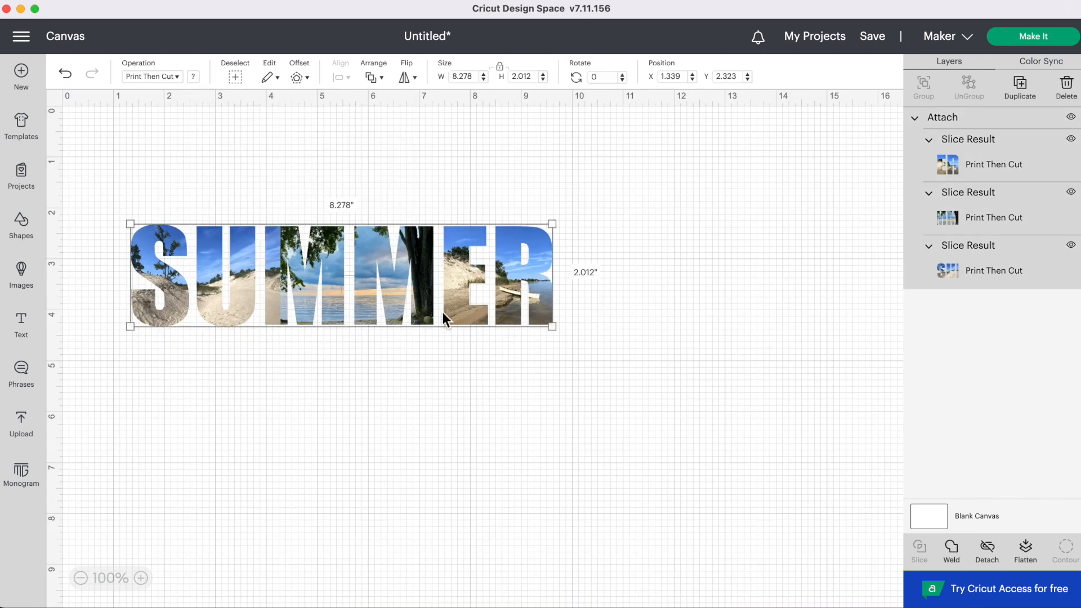
click(302, 79)
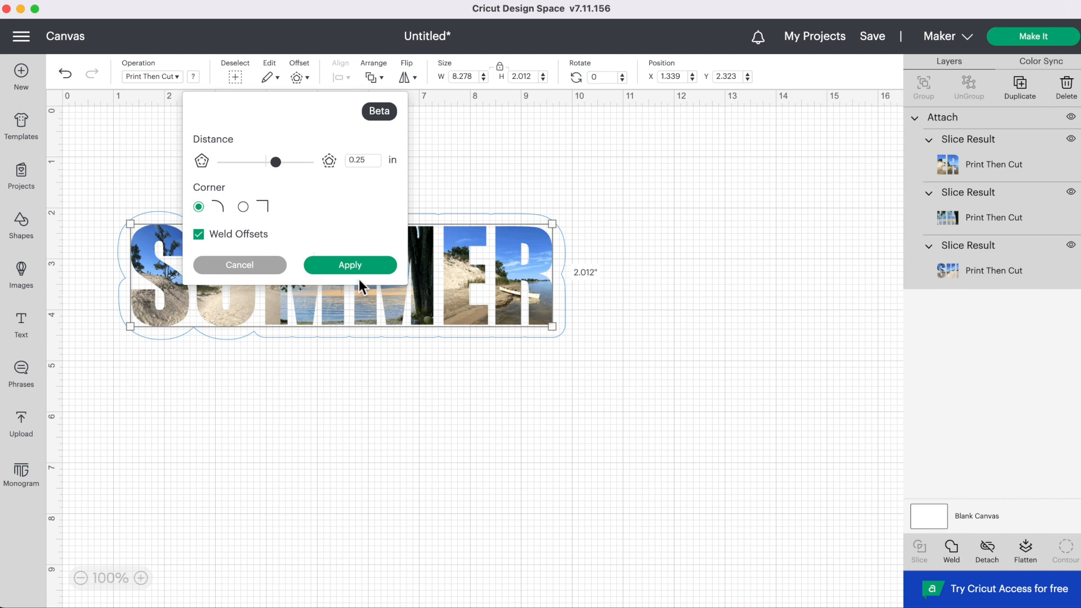
click(347, 266)
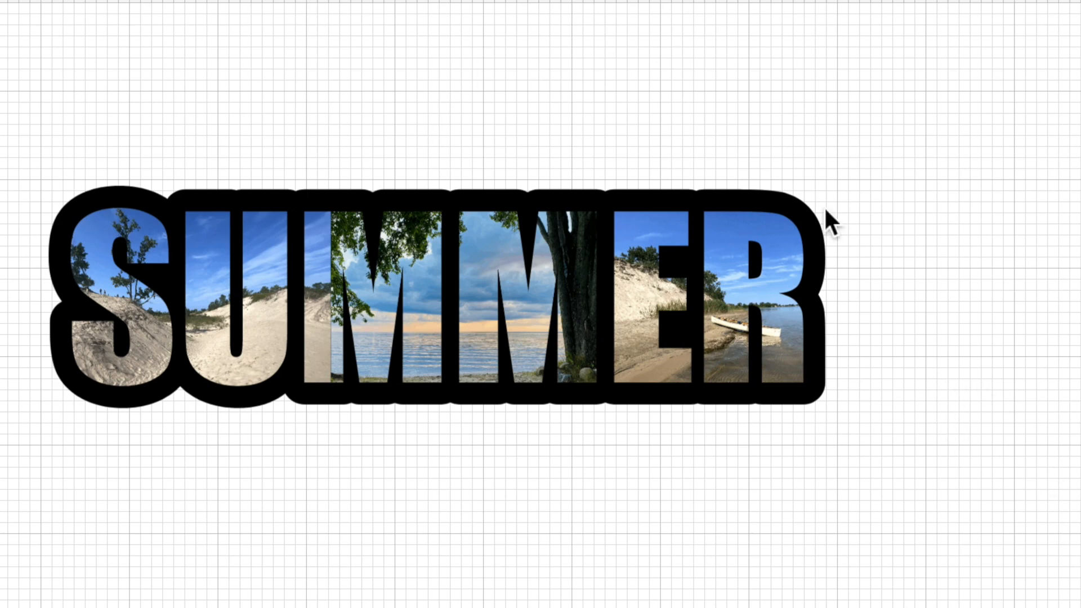
Attach the photo lettering and its black offset together as one piece
drag(1008, 109, 932, 152)
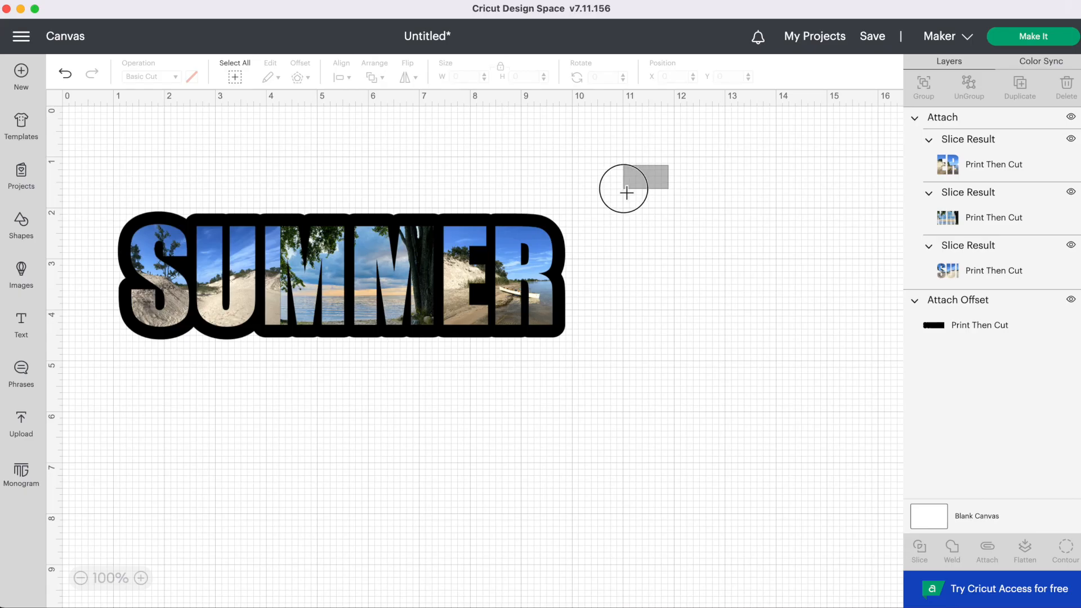
drag(626, 192, 470, 316)
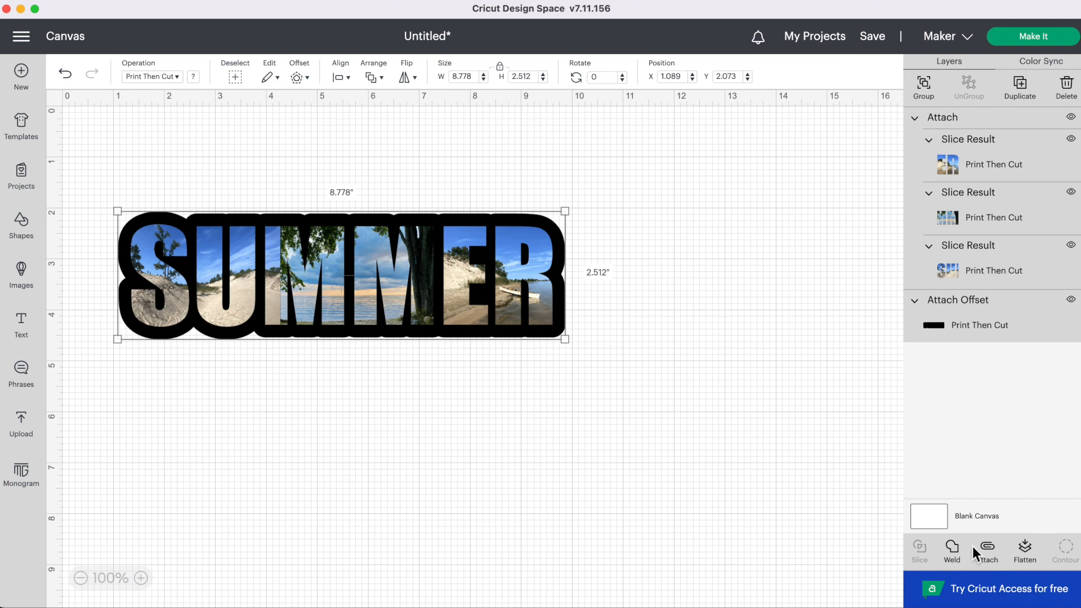
click(989, 549)
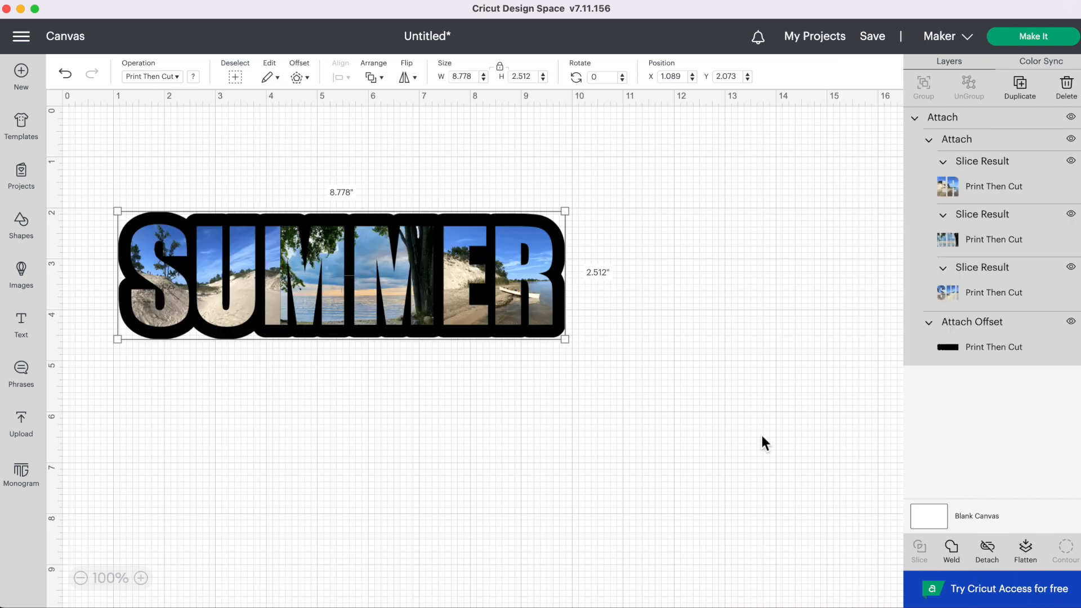